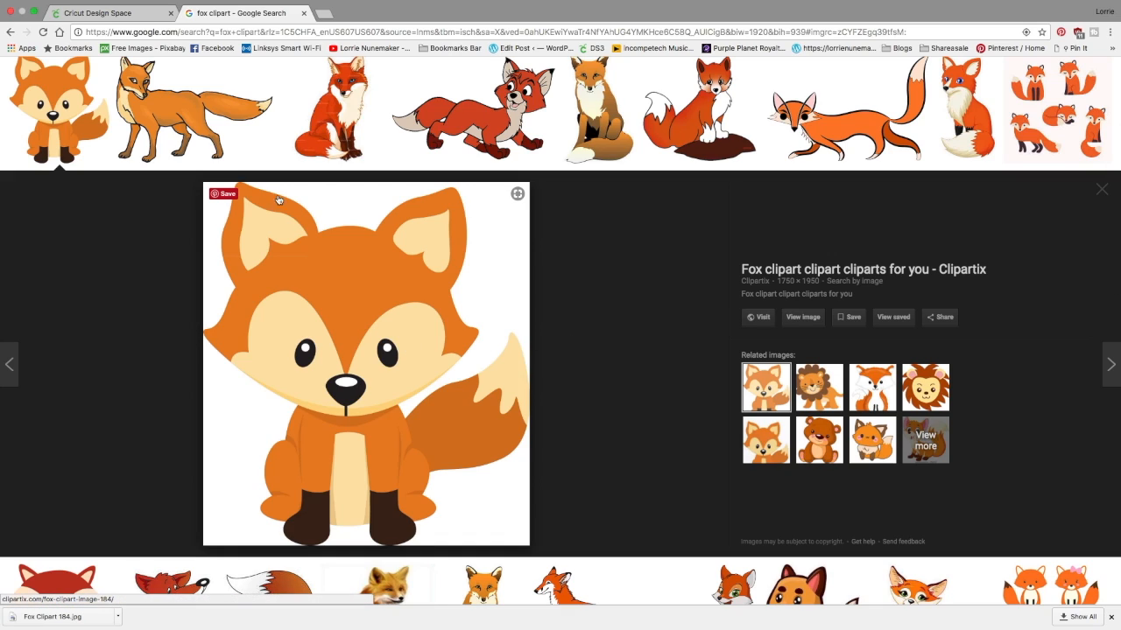
Switch to Cricut Design Space and upload Fox Clipart 184.jpg from the Desktop as a new image
left_click(108, 13)
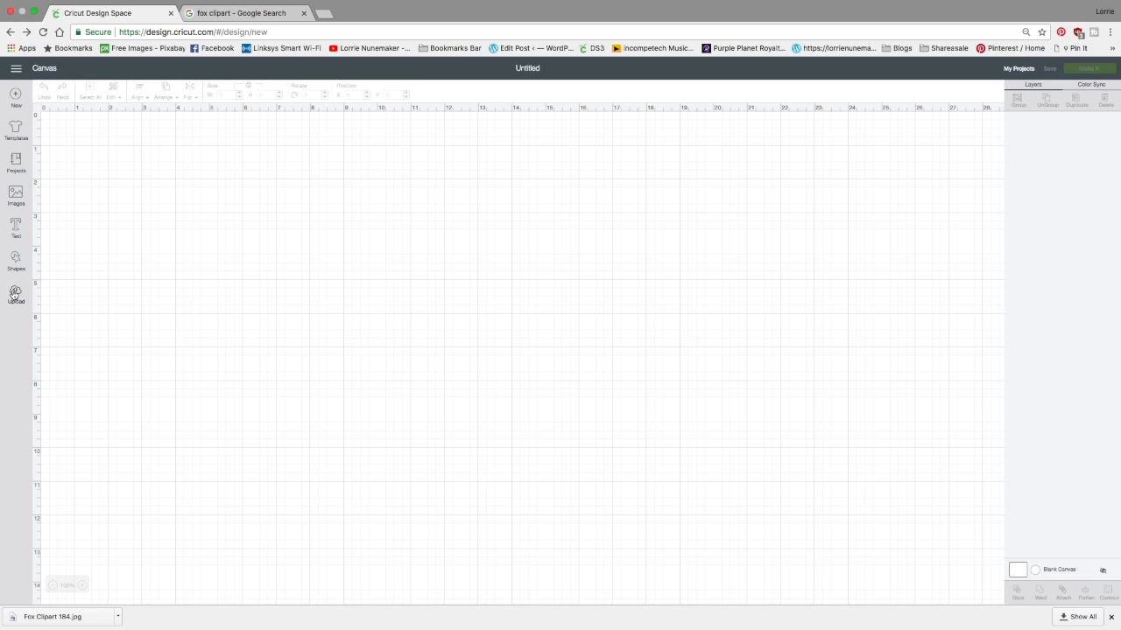
left_click(15, 293)
left_click(295, 288)
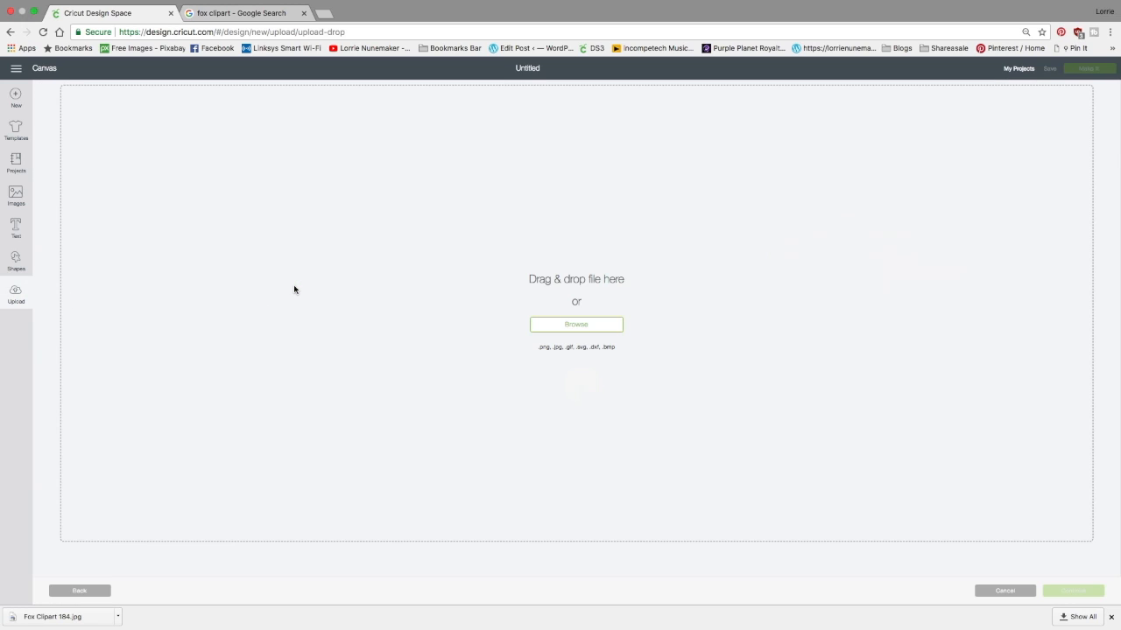
left_click(575, 327)
left_click(481, 52)
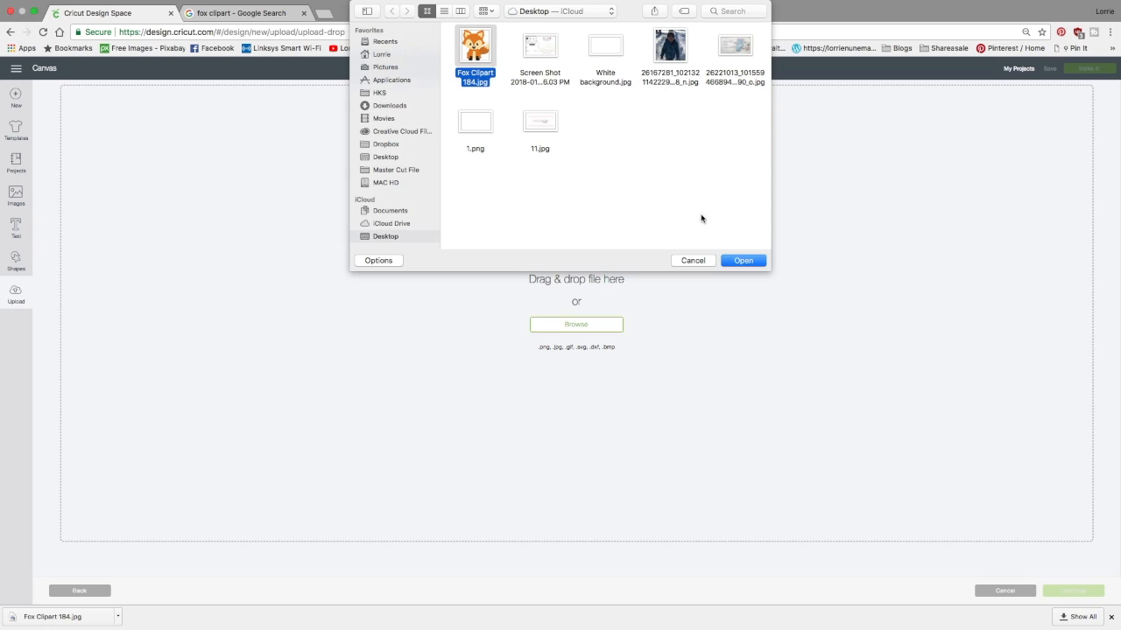
left_click(742, 261)
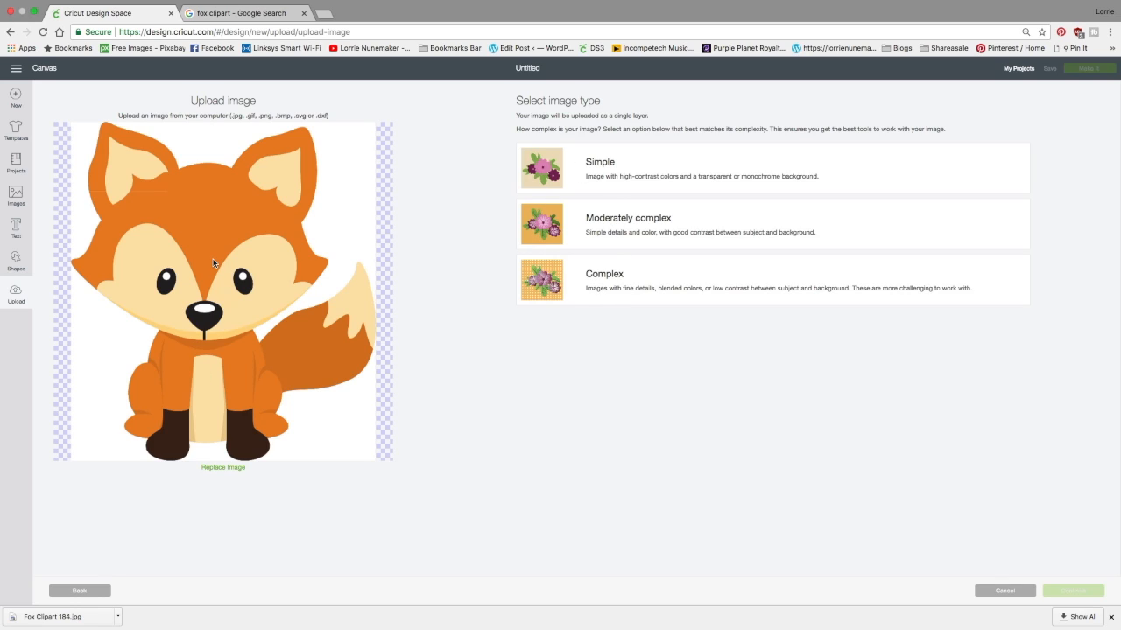
Compare the Simple and Complex image types for the fox, then proceed with Complex
left_click(543, 173)
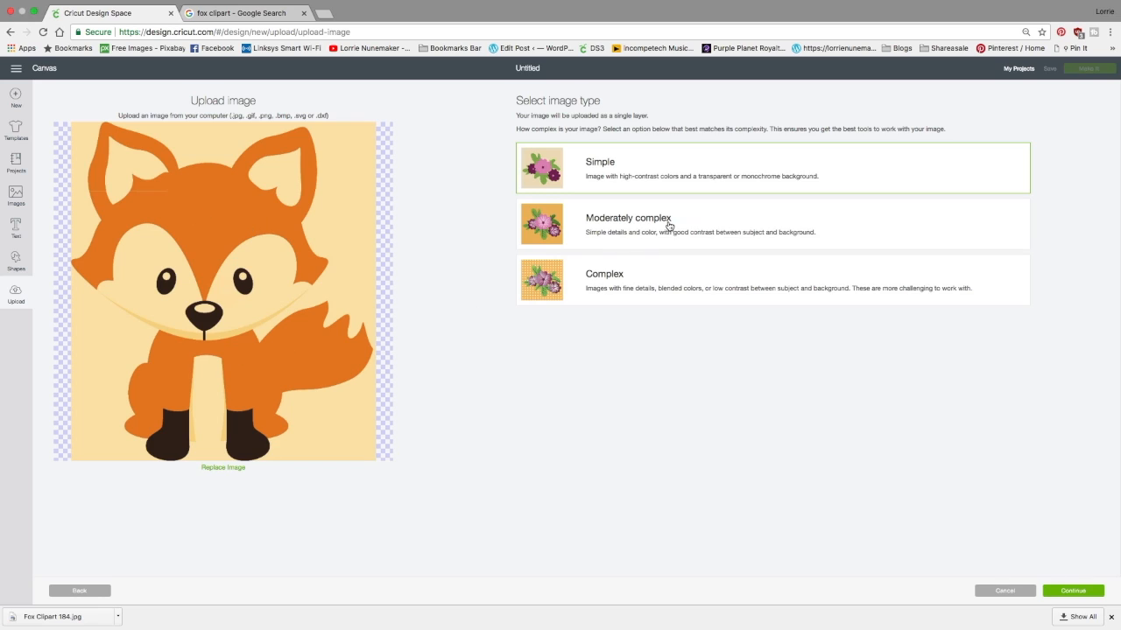
left_click(541, 281)
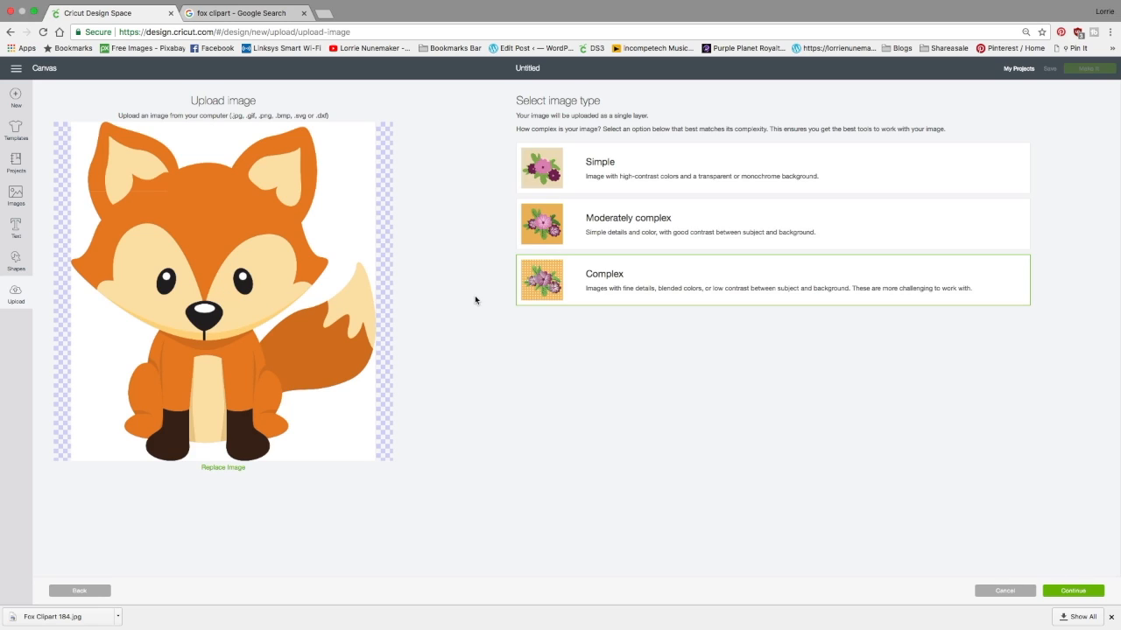
left_click(1057, 592)
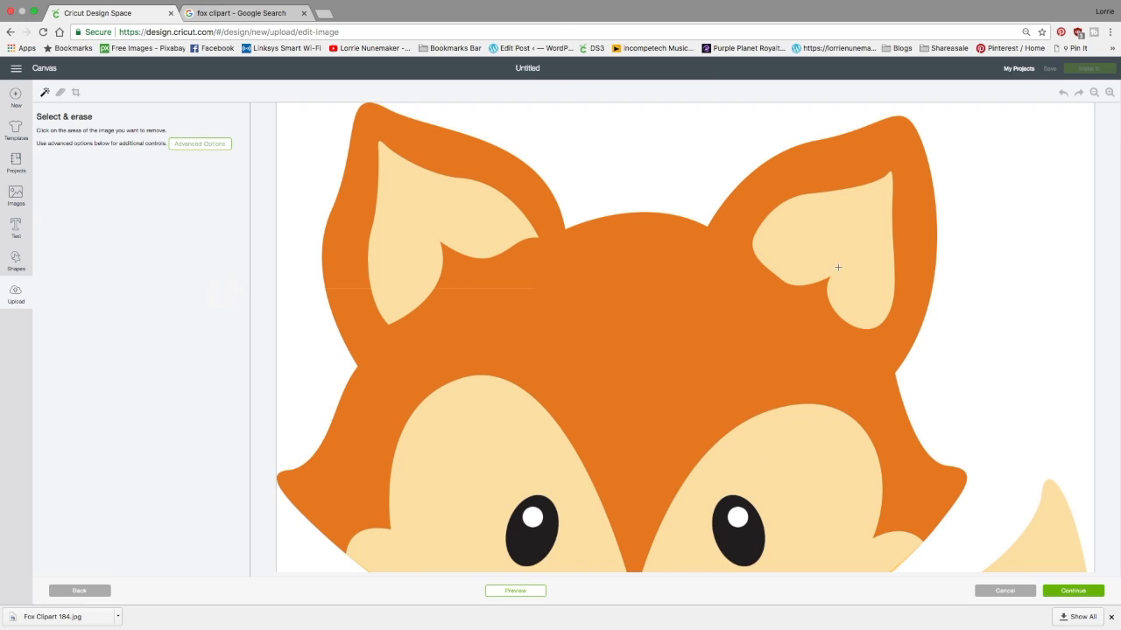
Erase the white background on both sides of the fox and check the cut silhouette in the preview
left_click(1092, 93)
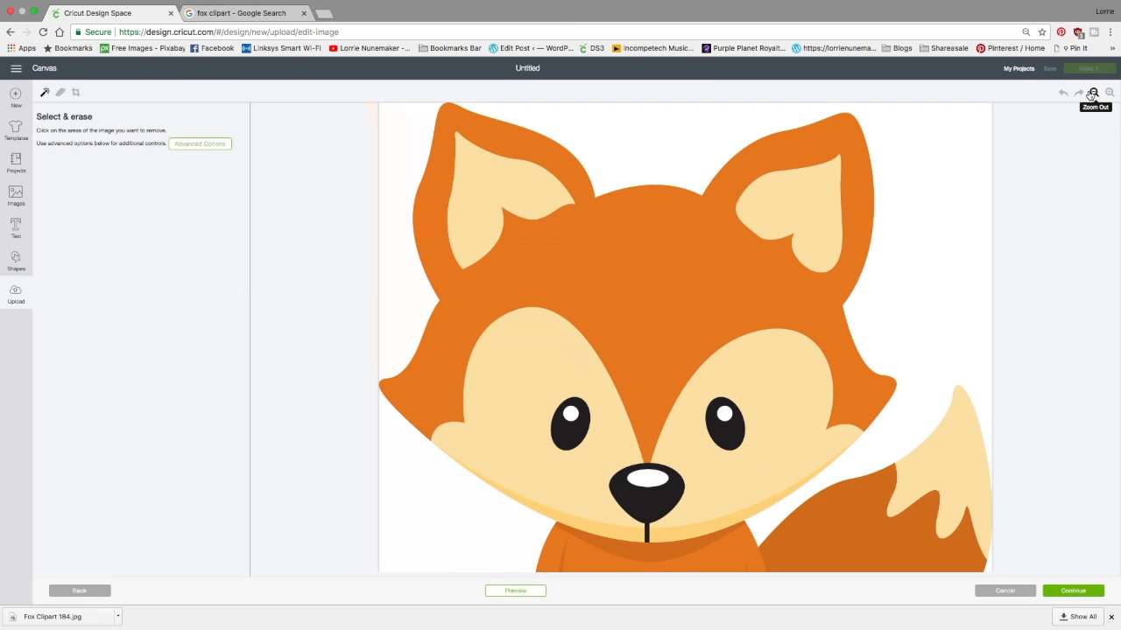
left_click(1092, 93)
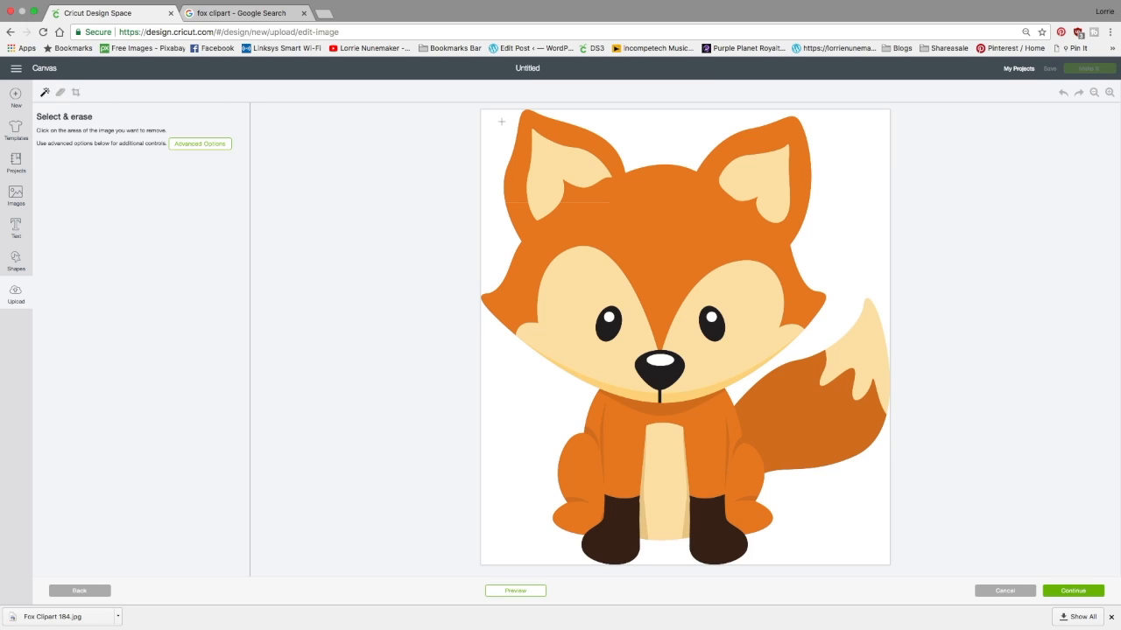
left_click(497, 131)
left_click(506, 379)
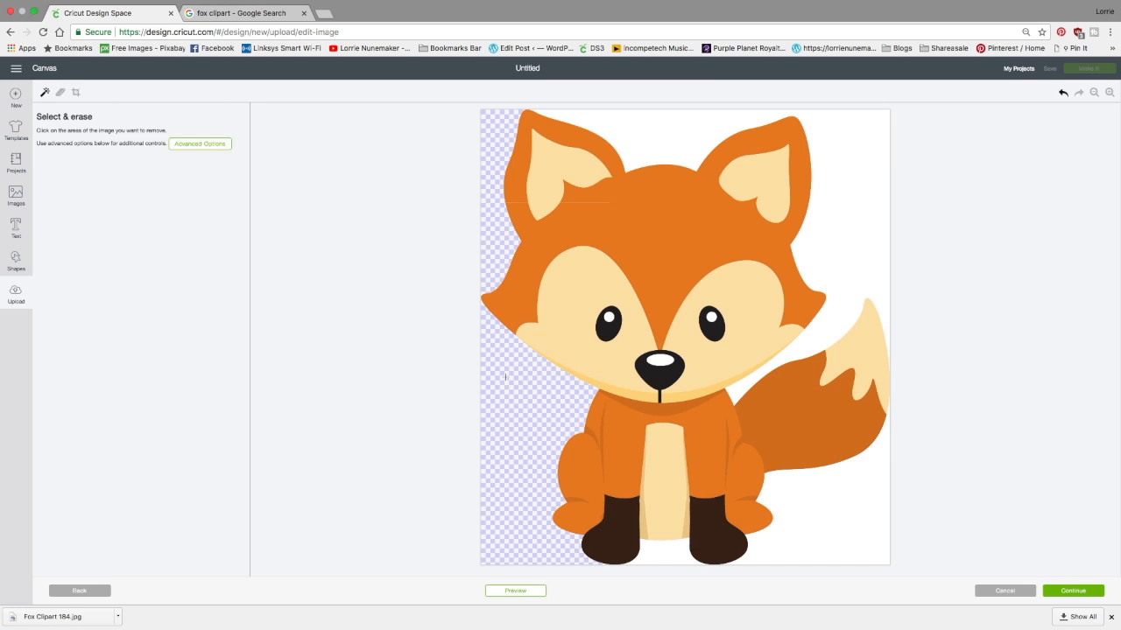
left_click(829, 513)
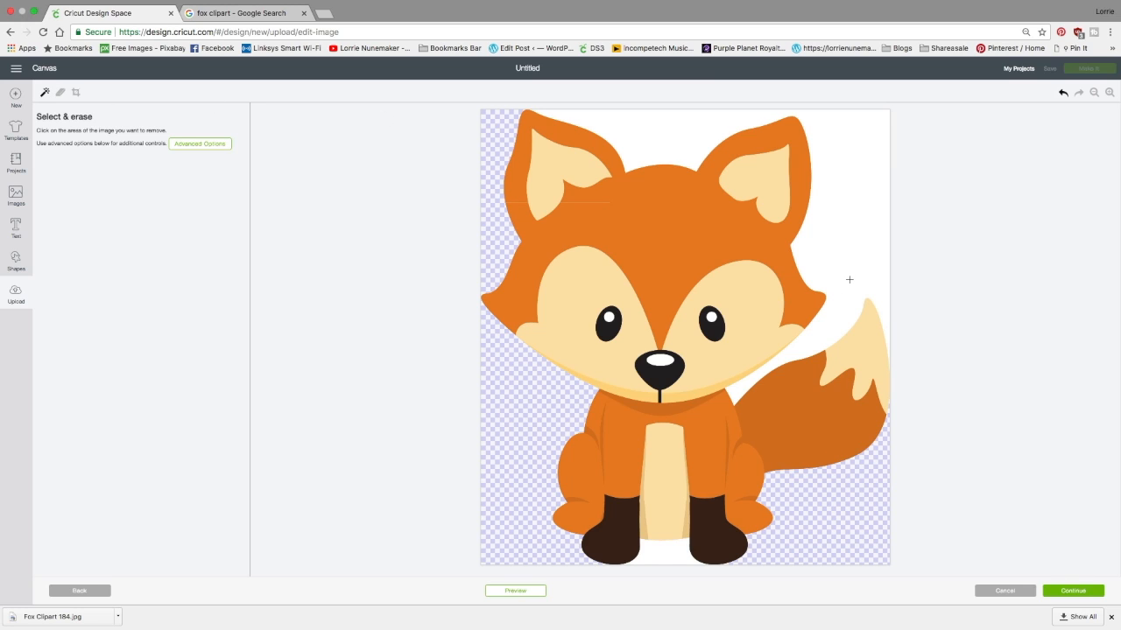
left_click(849, 279)
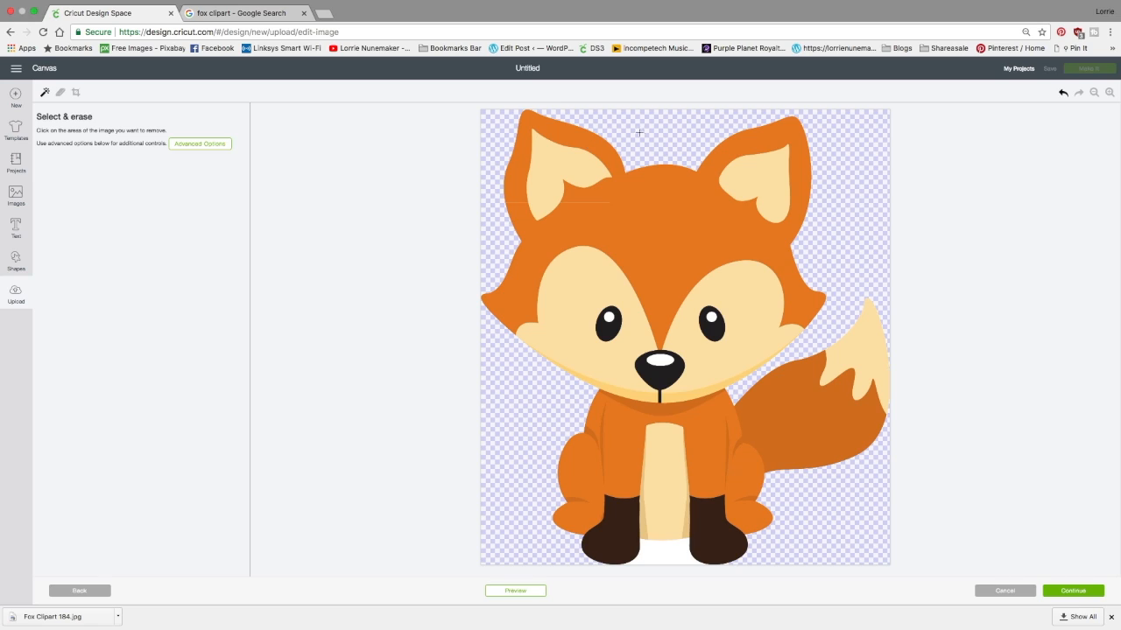
left_click(515, 592)
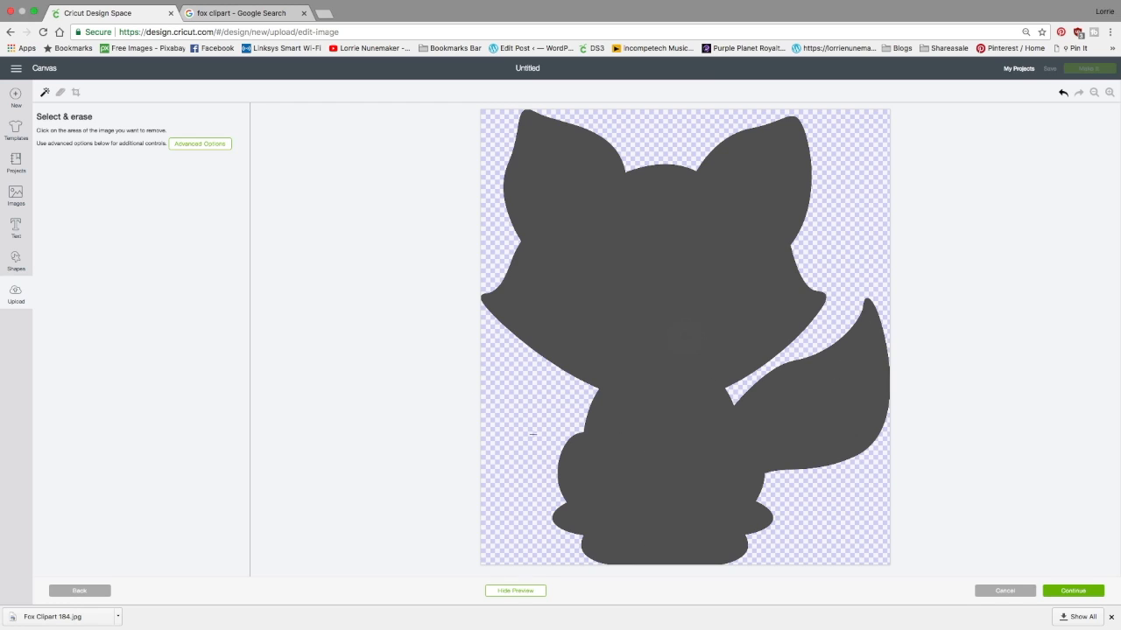
left_click(516, 591)
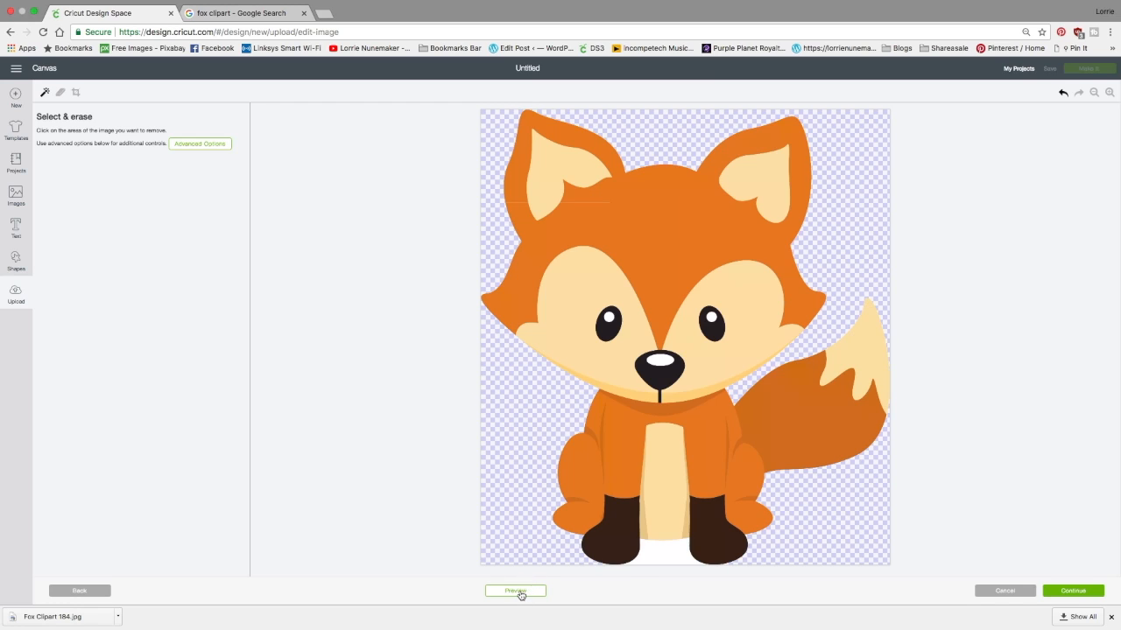
Save the fox as a print then cut image named Fox Clipart 184 with the tag Fox Base Layer
left_click(1076, 594)
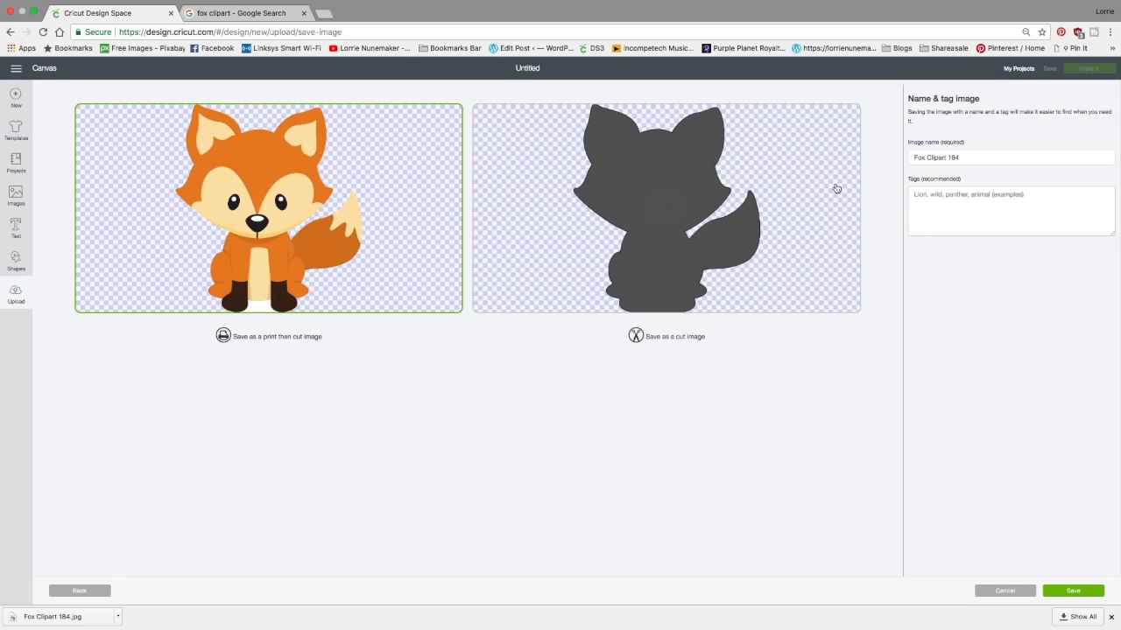
left_click(932, 198)
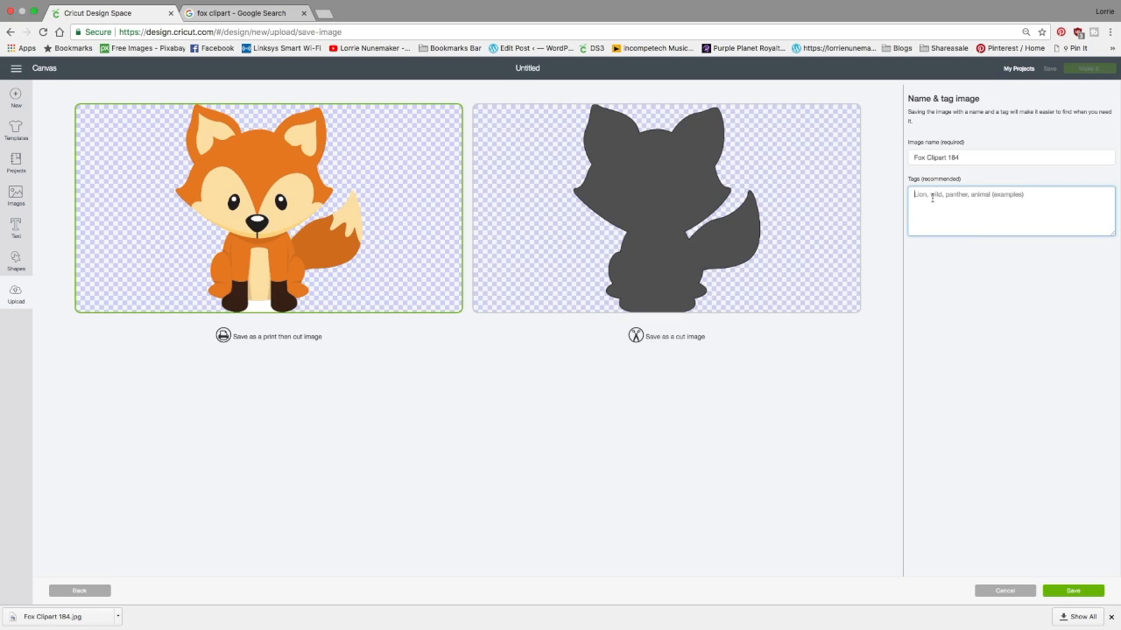
type("Fox Base Layer")
left_click(1060, 591)
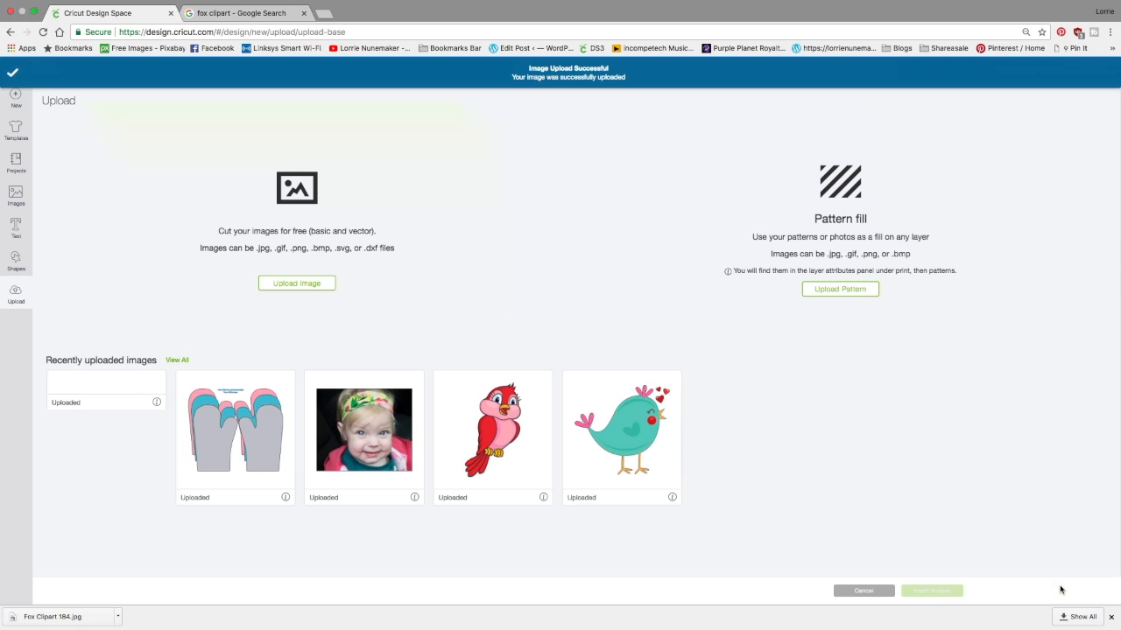
Insert the uploaded fox onto the canvas and move it to about X 15.43, Y 0.56
left_click(106, 429)
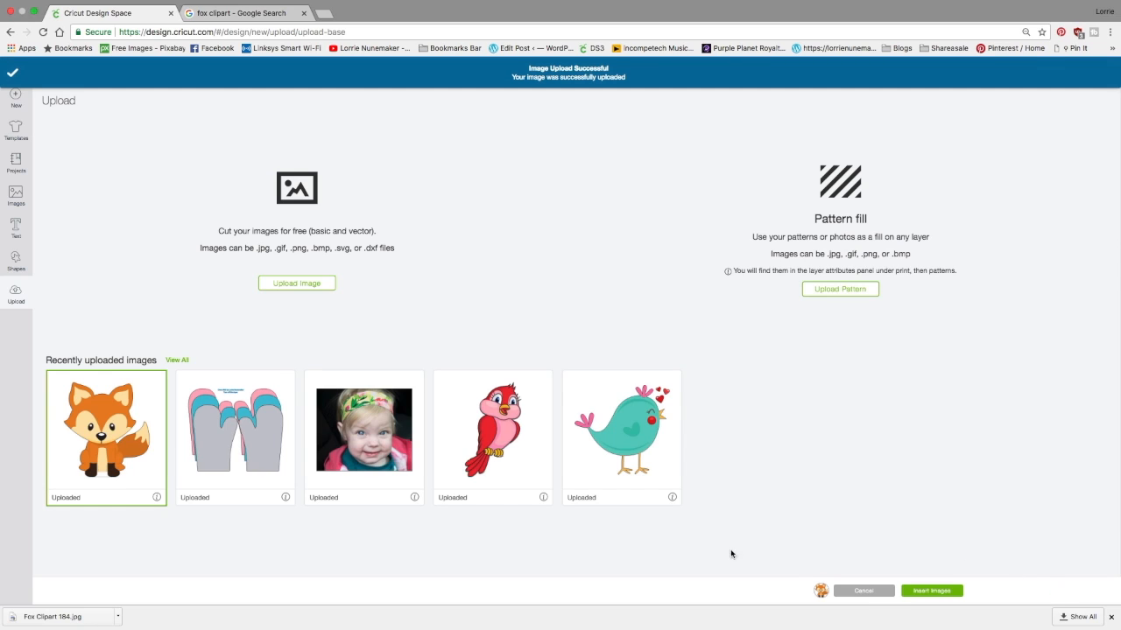
left_click(908, 591)
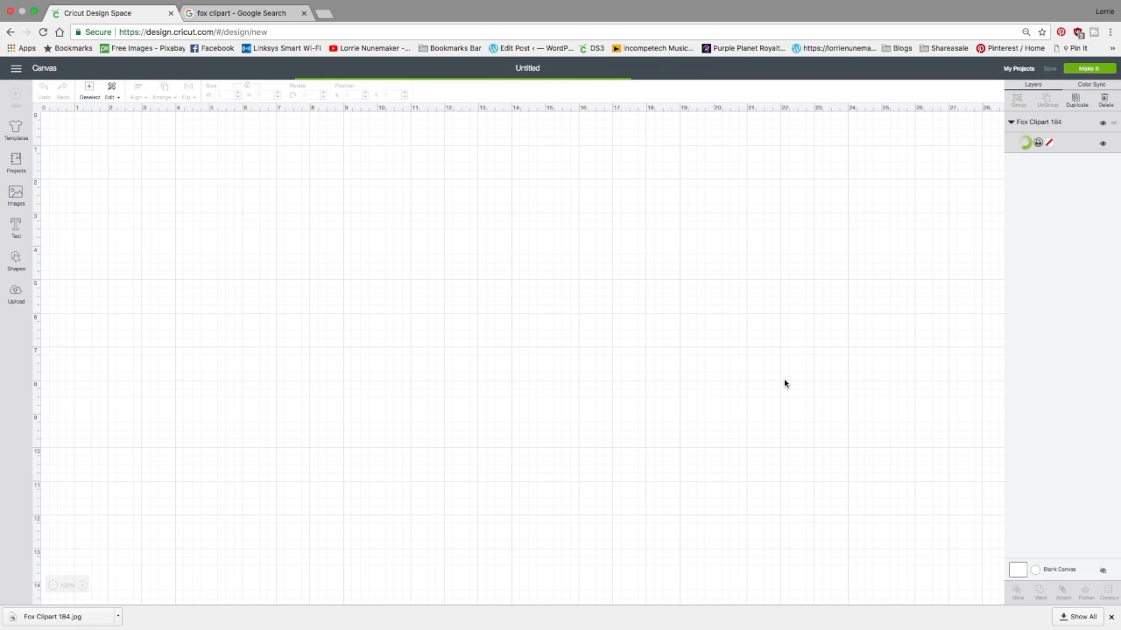
left_click_drag(490, 313, 815, 198)
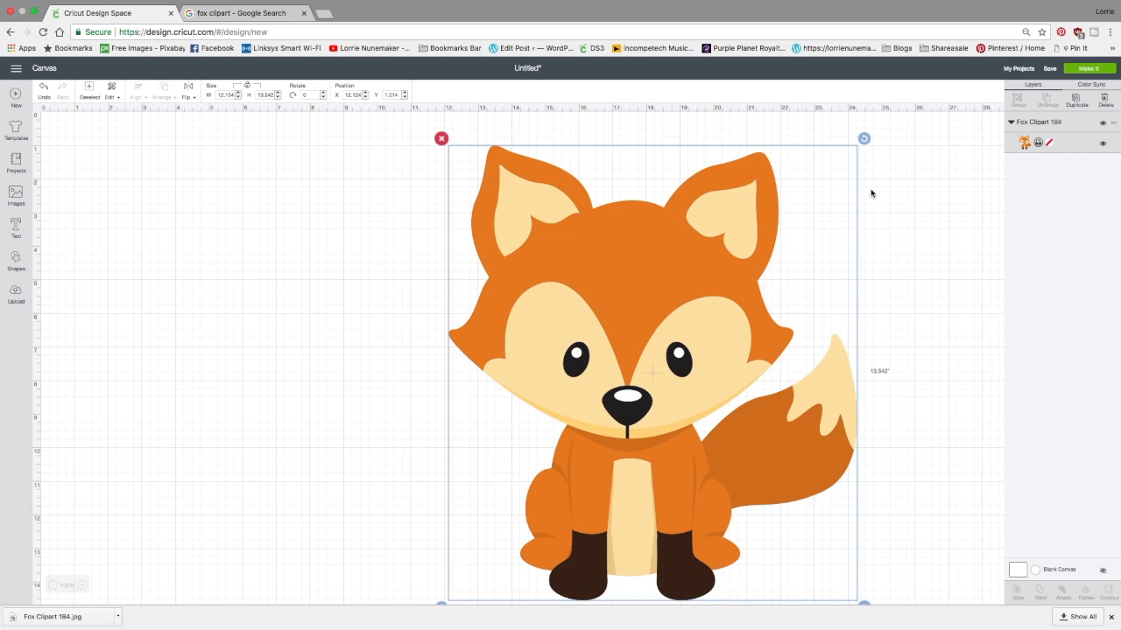
right_click(750, 238)
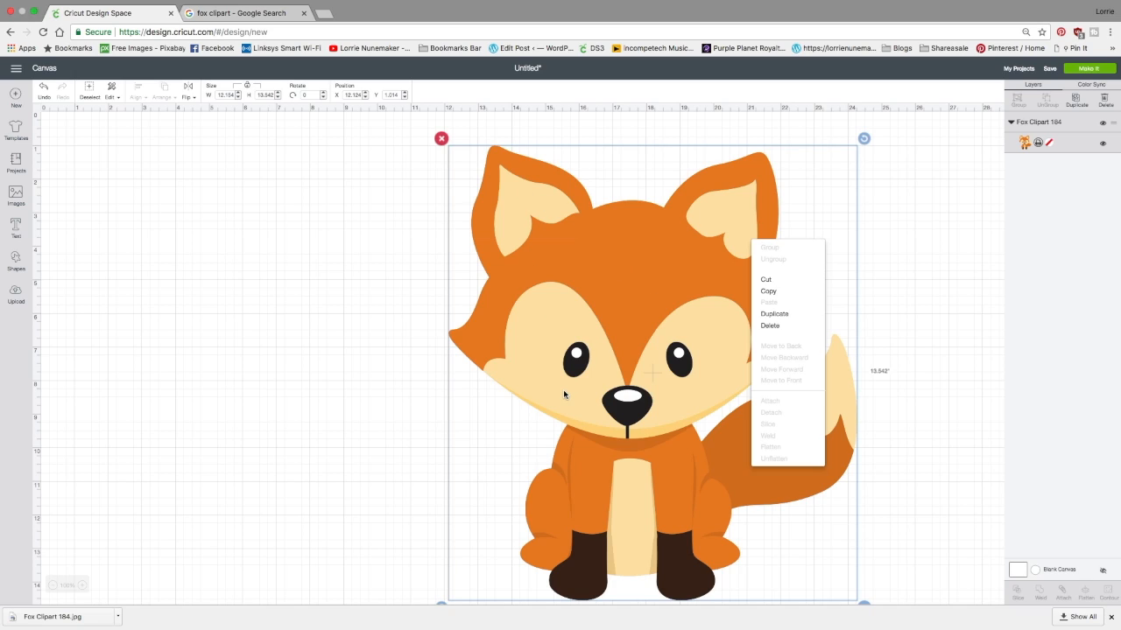
left_click(908, 261)
left_click_drag(685, 272, 789, 257)
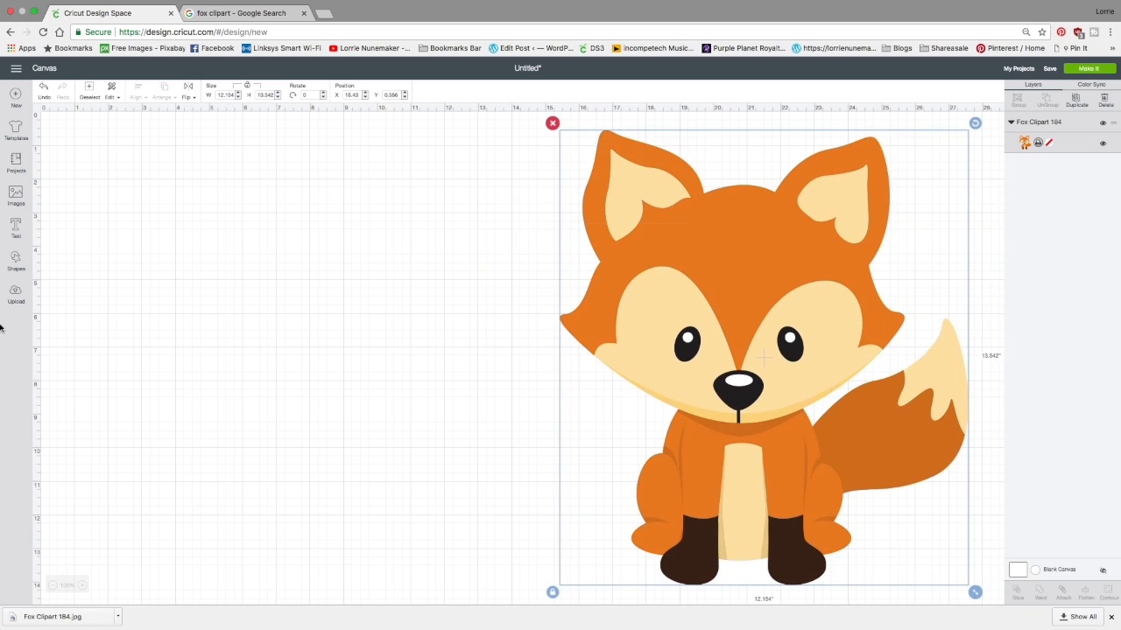
Upload Fox Clipart 184.jpg from the Desktop again, this time with the Simple image type
left_click(26, 294)
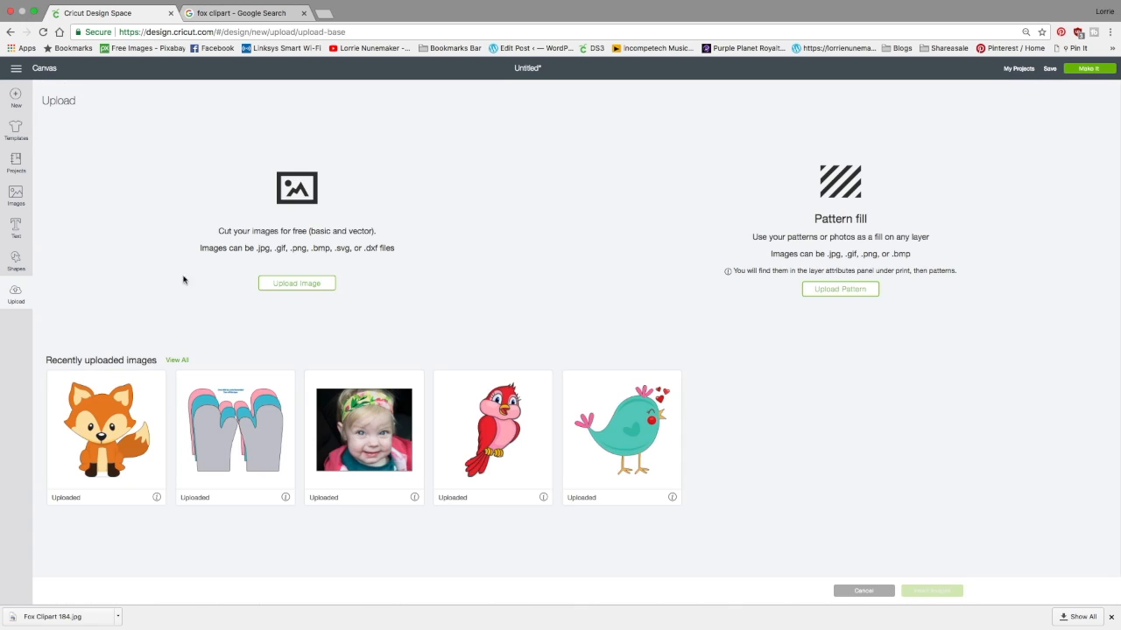
left_click(295, 284)
left_click(568, 326)
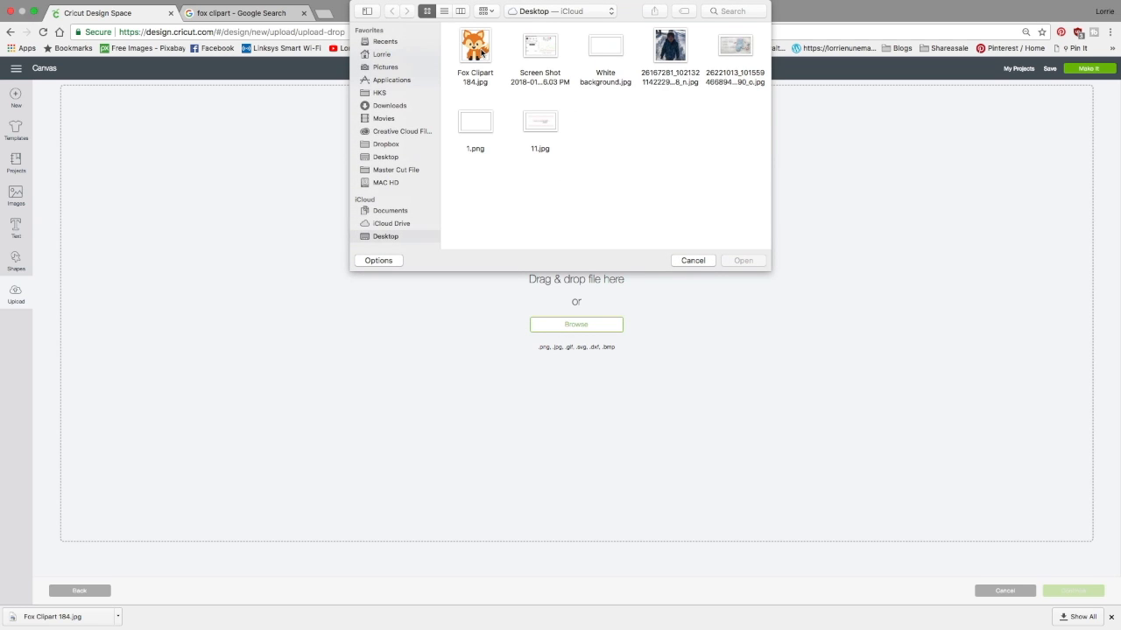
left_click(483, 53)
left_click(743, 261)
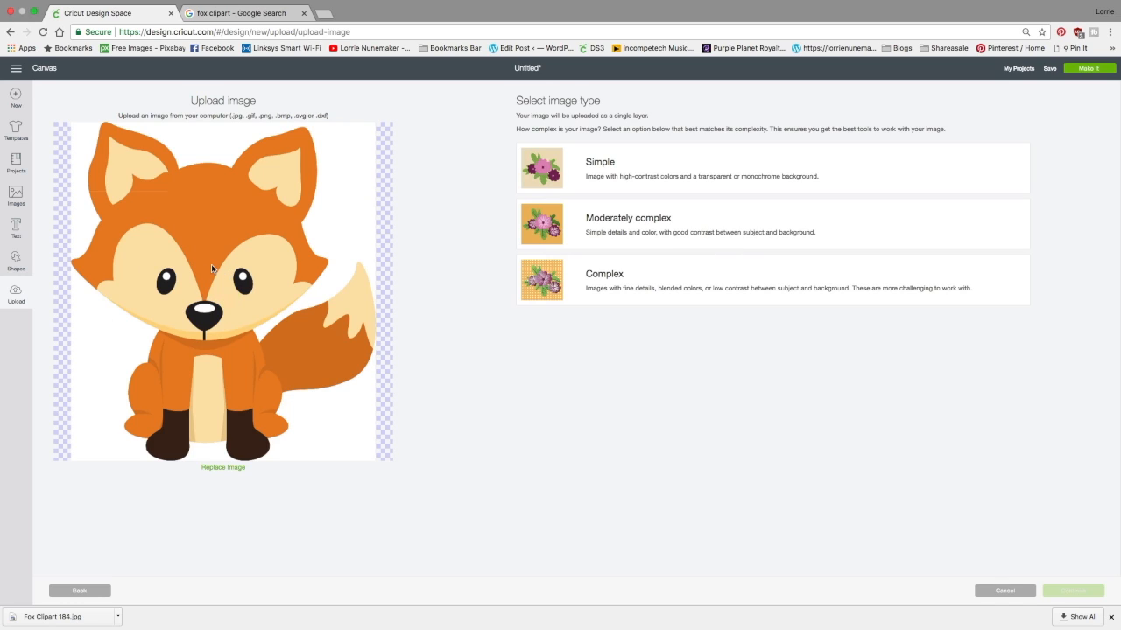
left_click(551, 185)
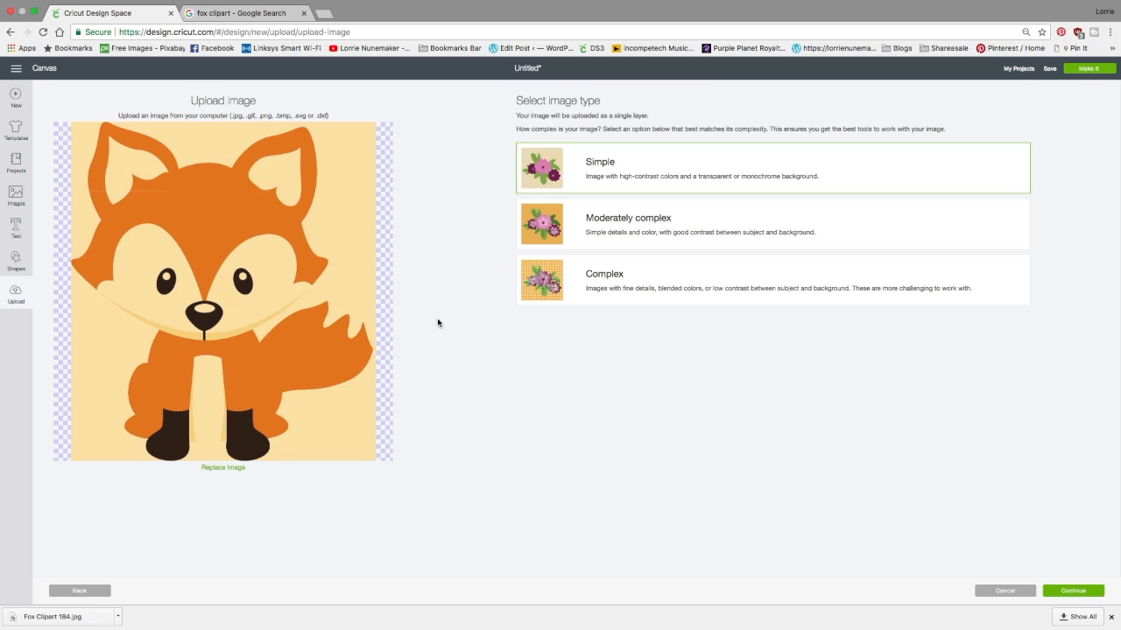
left_click(1055, 594)
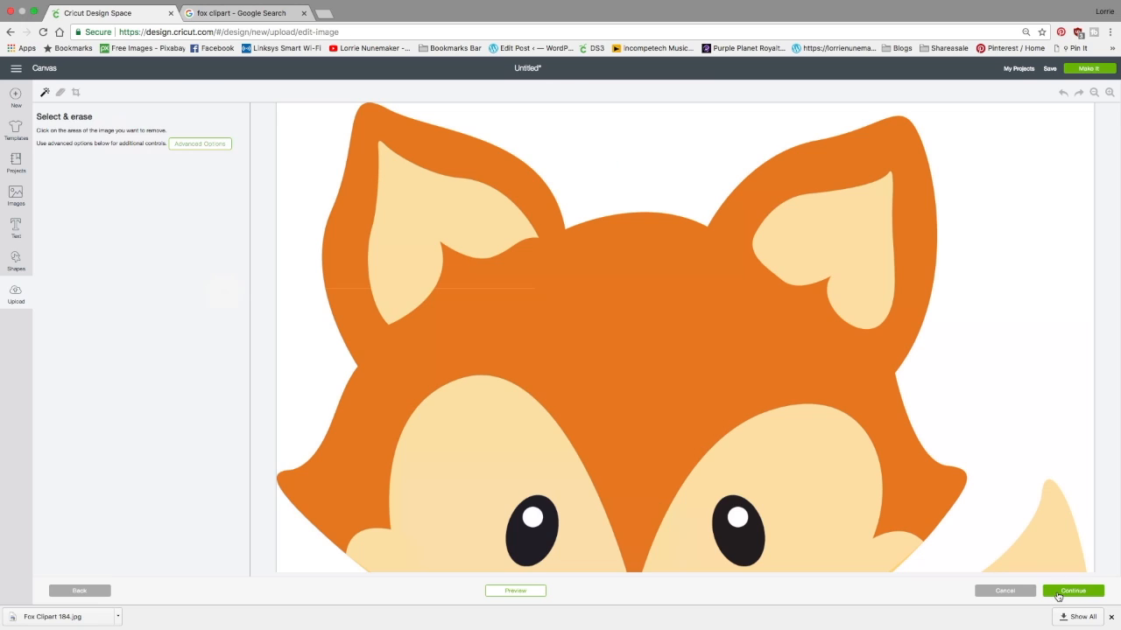
Erase the background, the orange head, both inner ears and the left half of the fox's face, including its chin shading
left_click(1094, 93)
left_click(1094, 93)
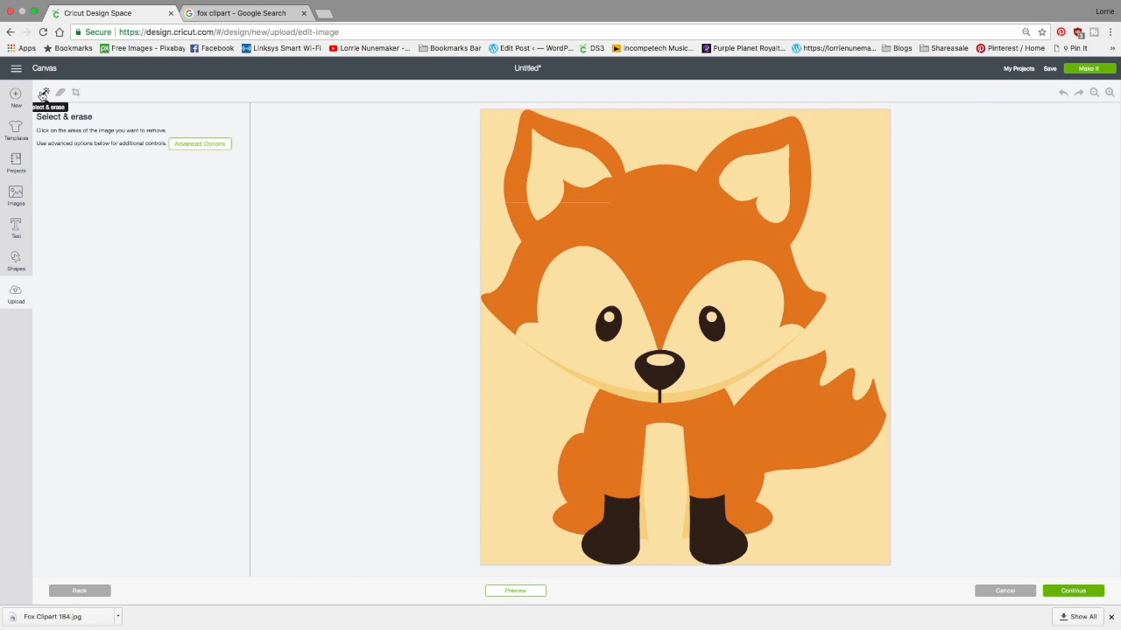
left_click(672, 146)
left_click(776, 178)
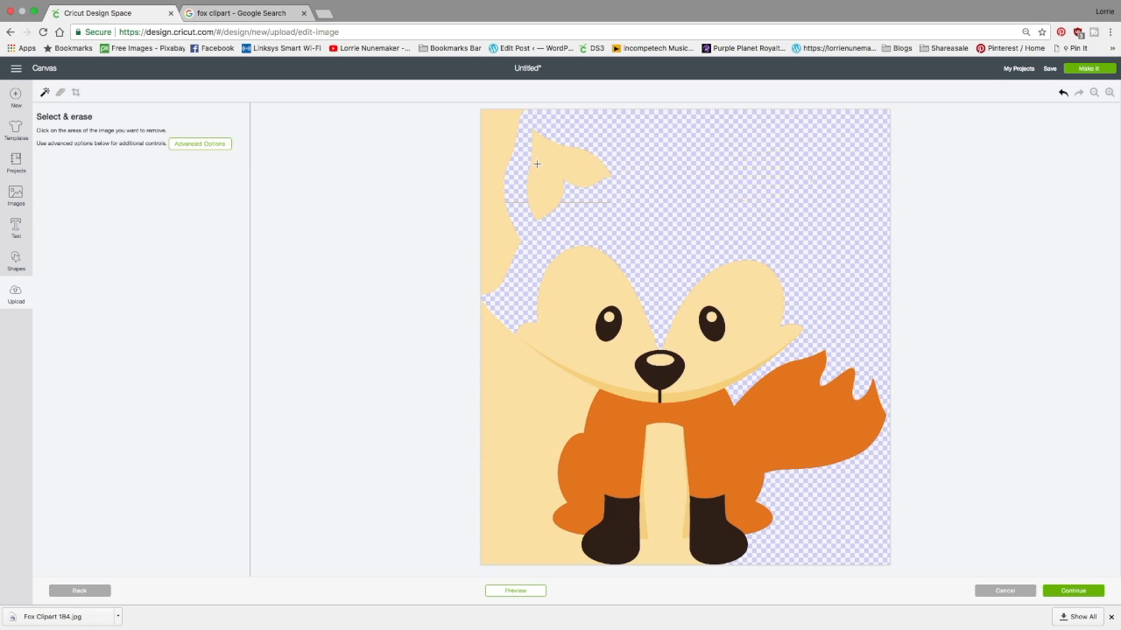
left_click(549, 163)
left_click(490, 173)
left_click(530, 350)
left_click(597, 383)
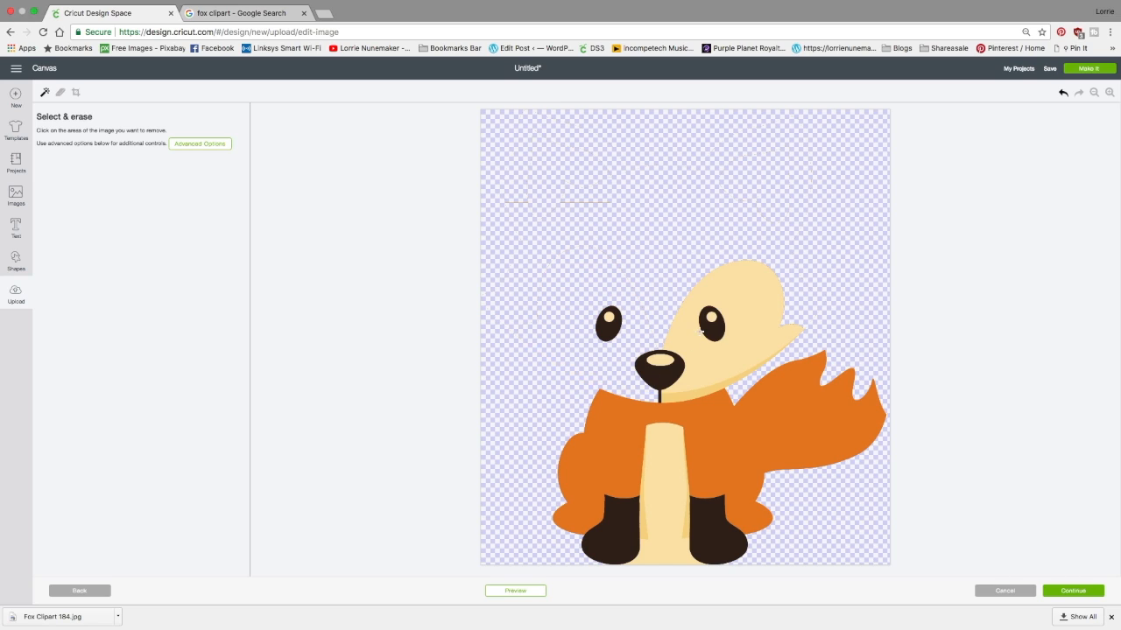
Erase the rest of the face, the body, tail, chest and nose highlight, leaving the dark eyes, nose and feet
left_click(688, 340)
left_click(692, 442)
left_click(656, 456)
left_click(643, 483)
left_click(671, 386)
left_click(659, 360)
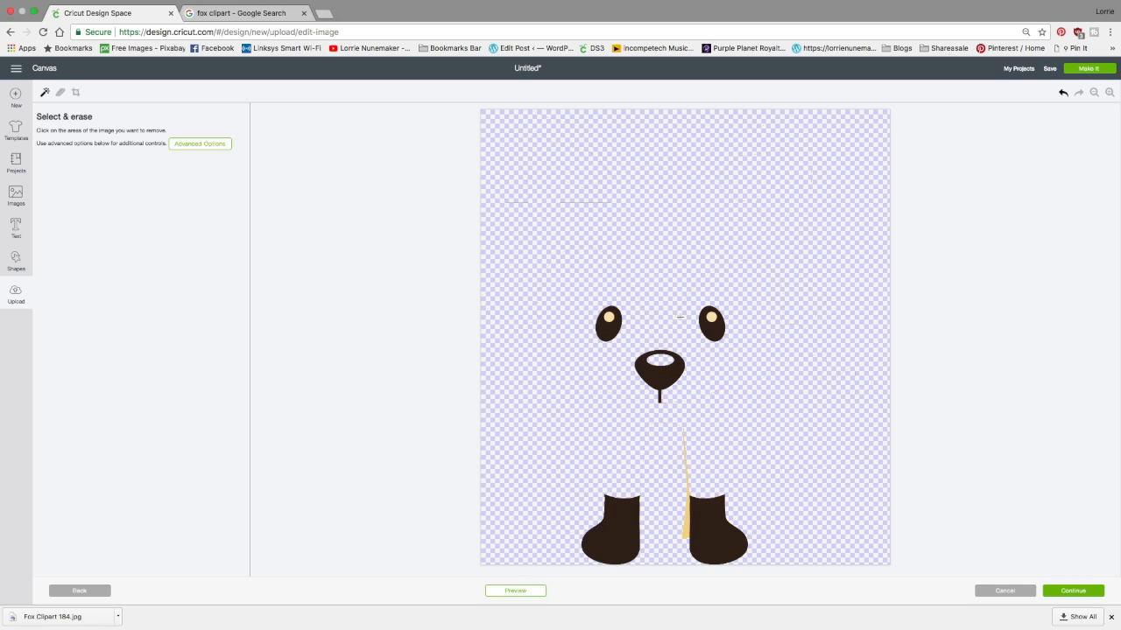
left_click(687, 523)
Crop the image around the eyes, nose and feet, and check it in the preview for leftover stray lines
left_click(75, 92)
left_click_drag(553, 285, 786, 563)
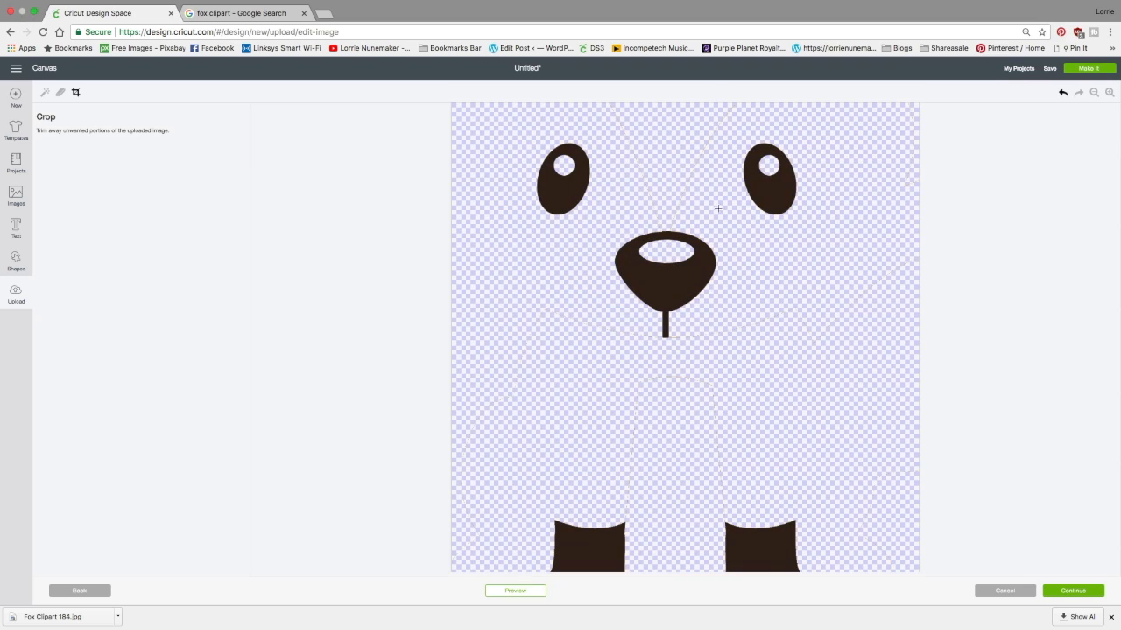
left_click(1093, 93)
left_click(1092, 94)
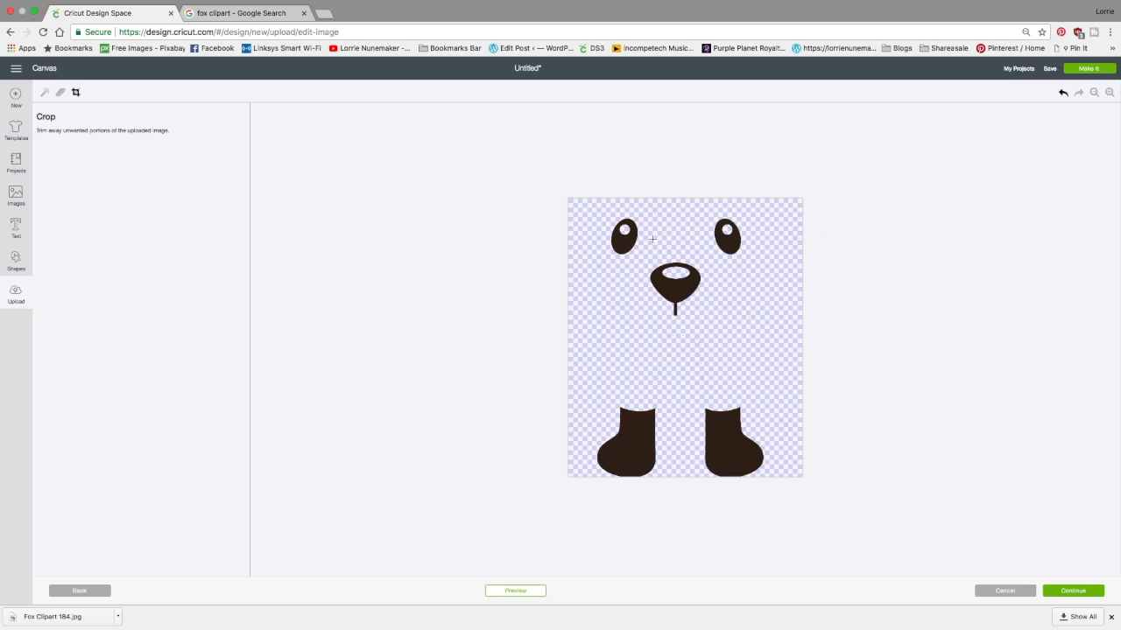
left_click(516, 591)
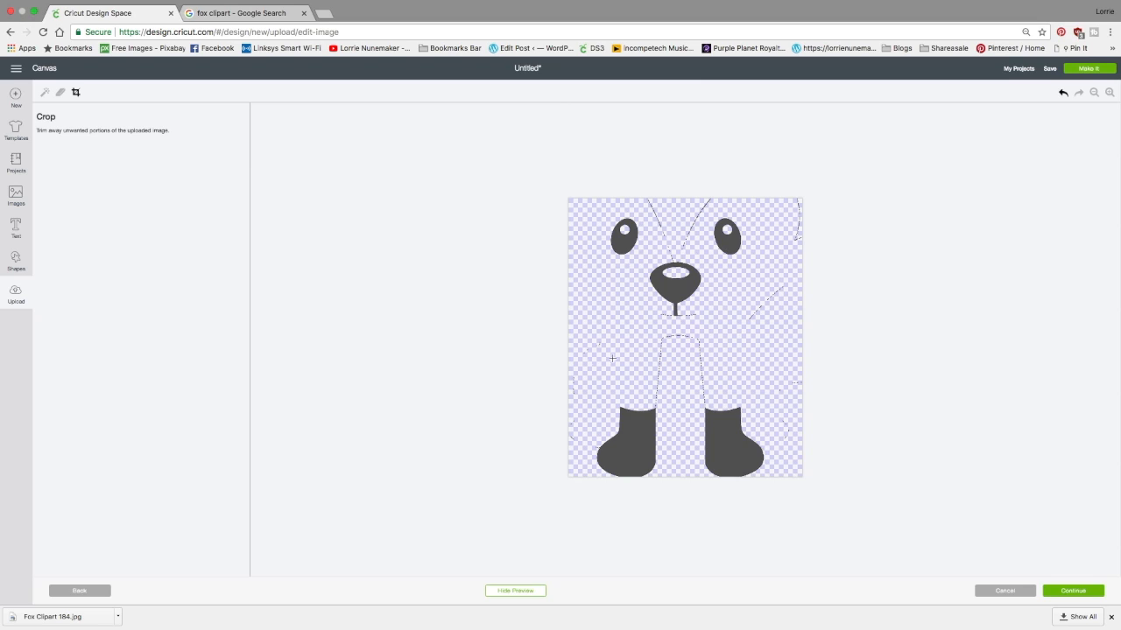
left_click(517, 591)
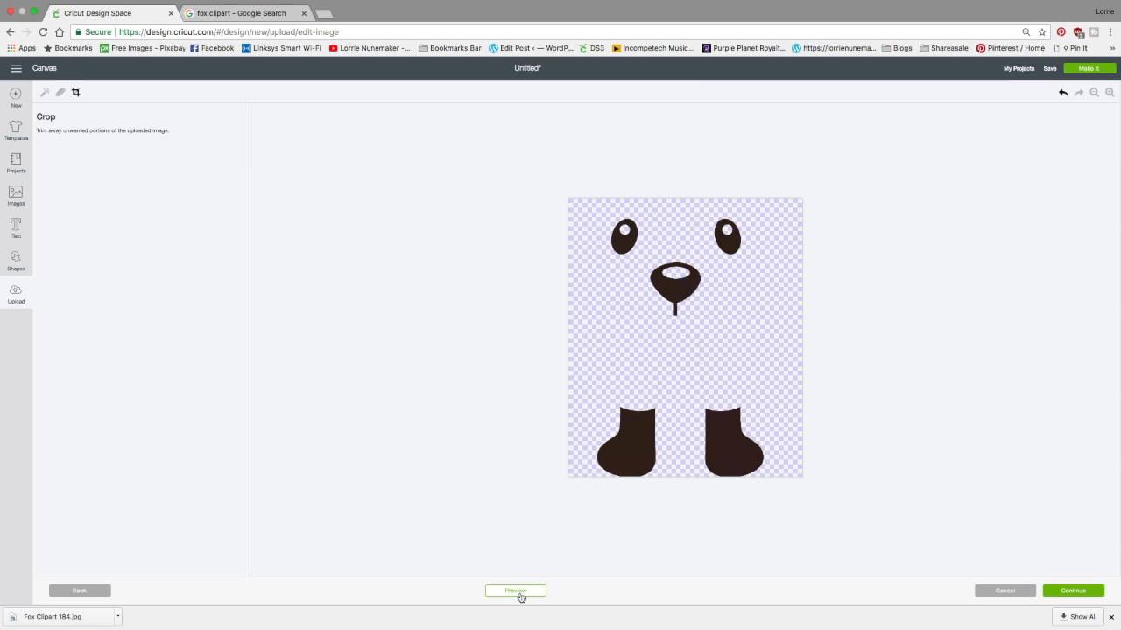
Enlarge the eraser, erase the stray lines around the eyes, nose and feet, and recheck the image in the preview
left_click(59, 93)
left_click_drag(79, 160, 211, 164)
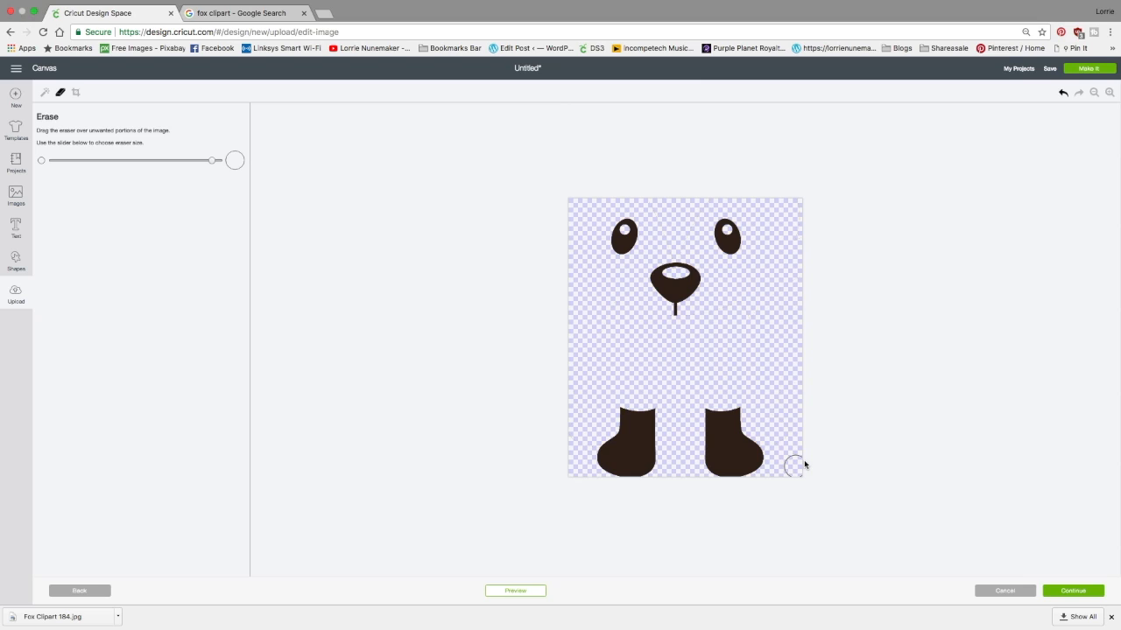
left_click(515, 591)
mouse_move(648, 209)
left_mouse_down()
mouse_move(603, 205)
mouse_move(588, 226)
left_mouse_up()
left_click(519, 591)
left_click(527, 591)
Save the dark pieces as a print then cut image tagged "Fox eyes nose feet"
left_click(1065, 592)
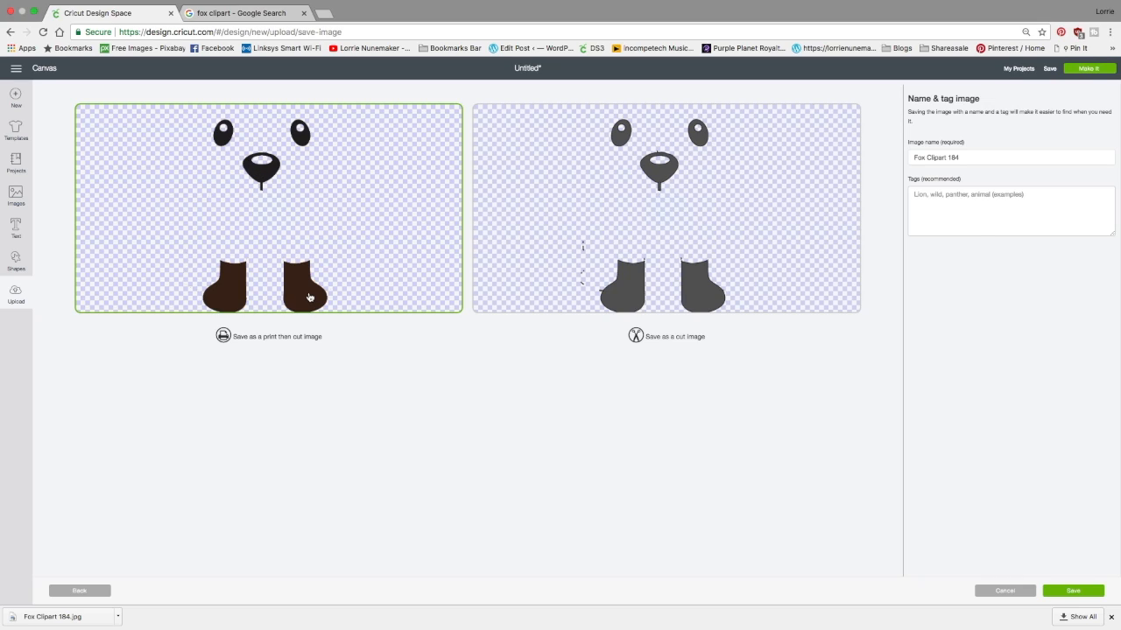
left_click(926, 198)
type("Fox eyes nose feet")
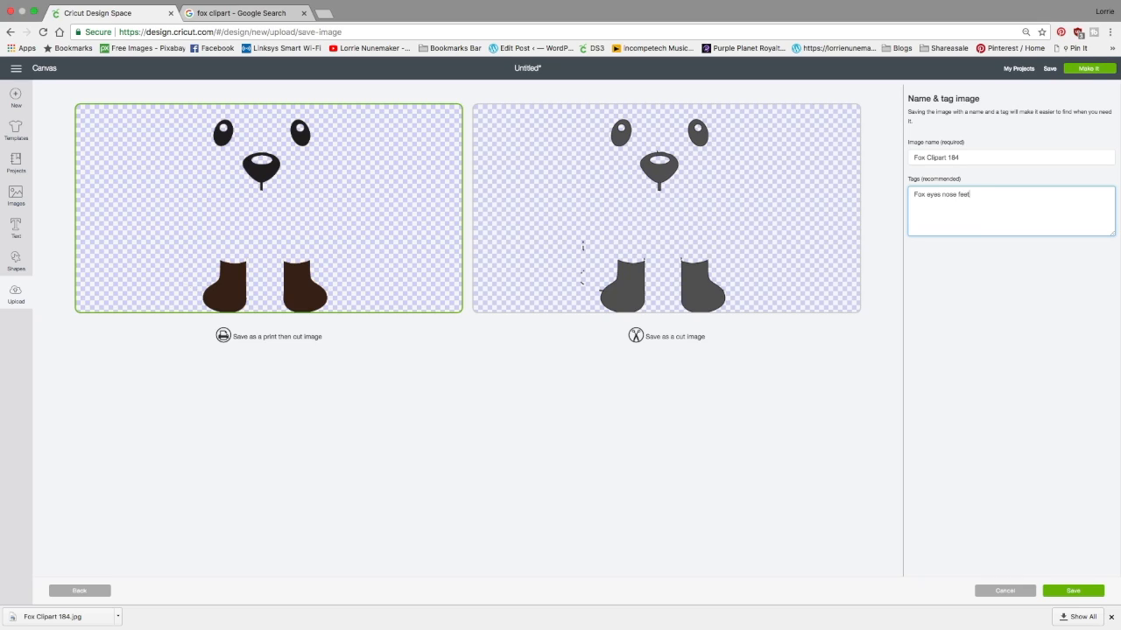
left_click(1070, 595)
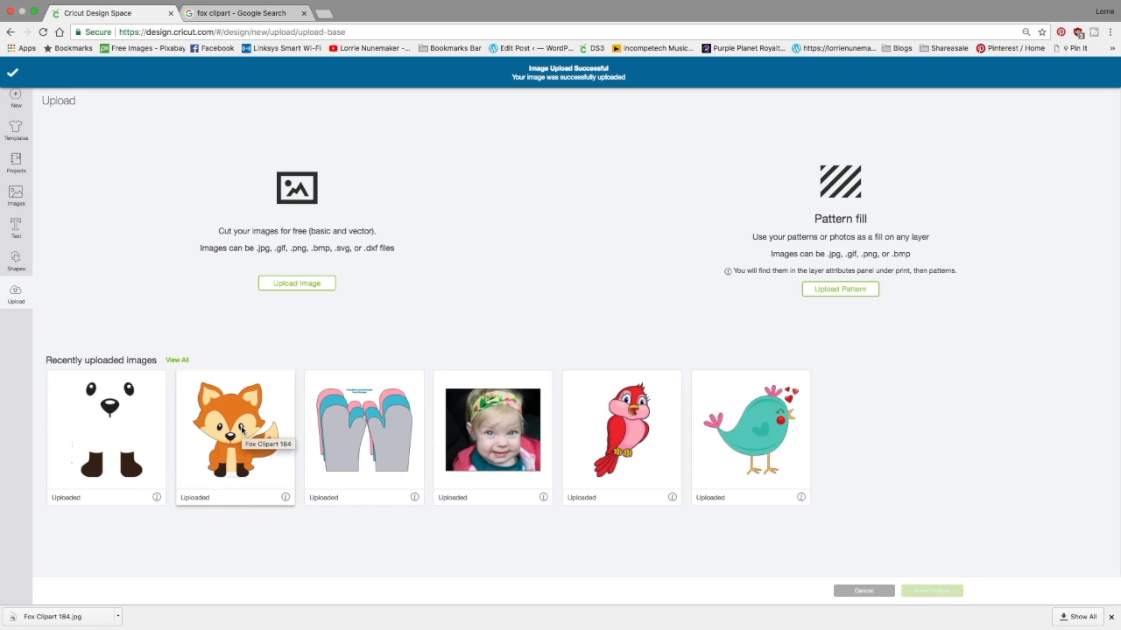
Upload Fox Clipart 184.jpg from the Desktop again, compare the three image types and continue with Complex
left_click(297, 284)
left_click(546, 325)
left_click(484, 50)
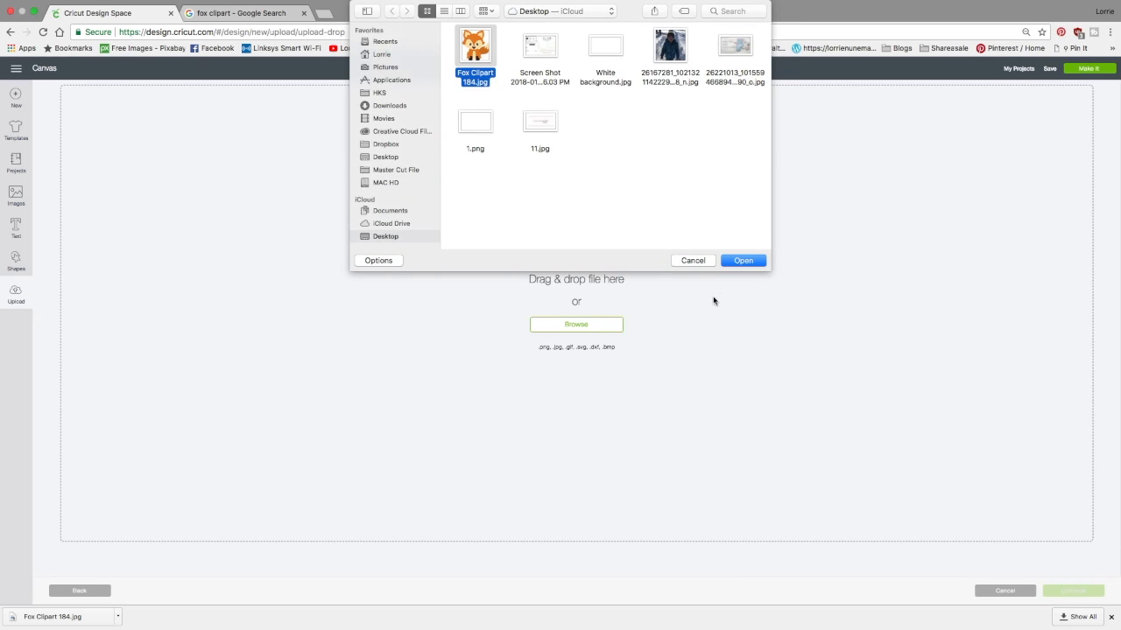
left_click(742, 260)
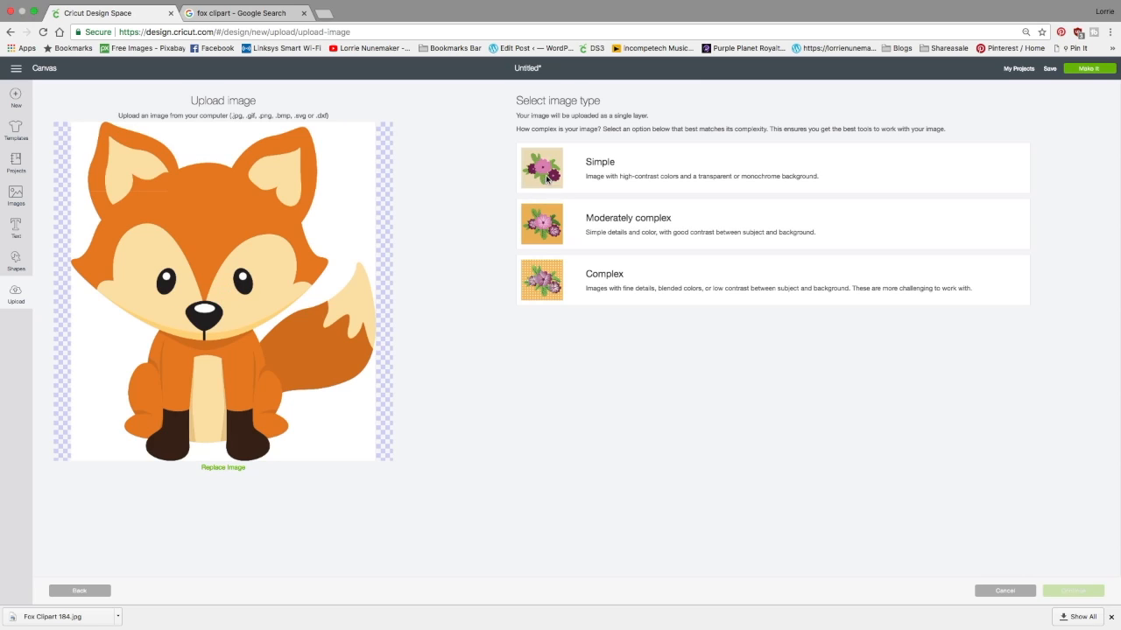
left_click(546, 179)
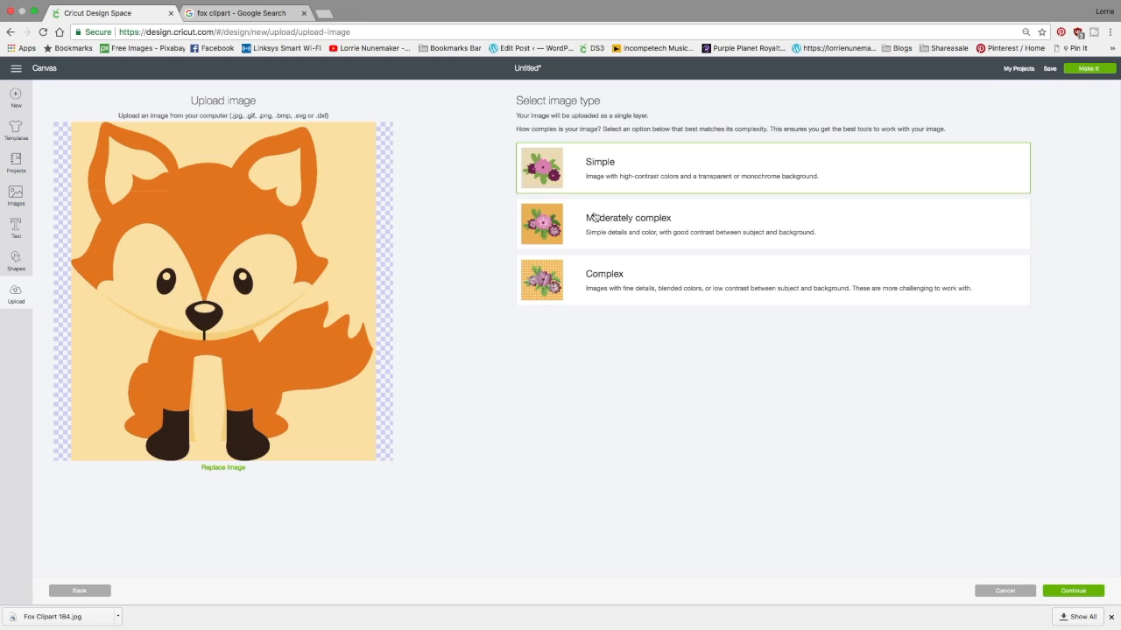
left_click(545, 234)
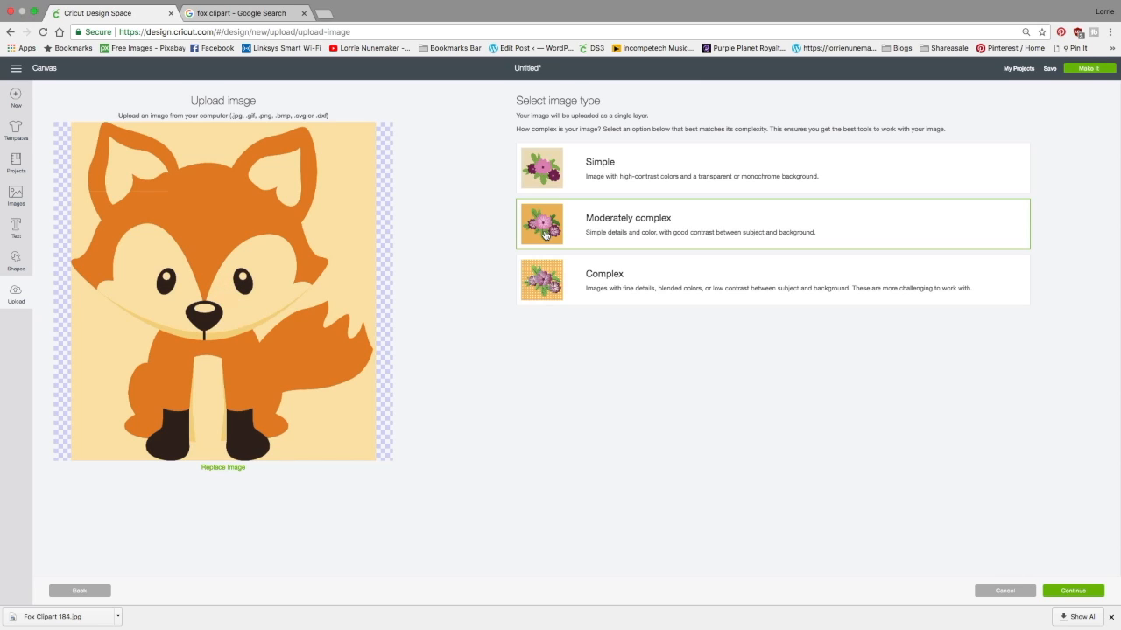
left_click(547, 277)
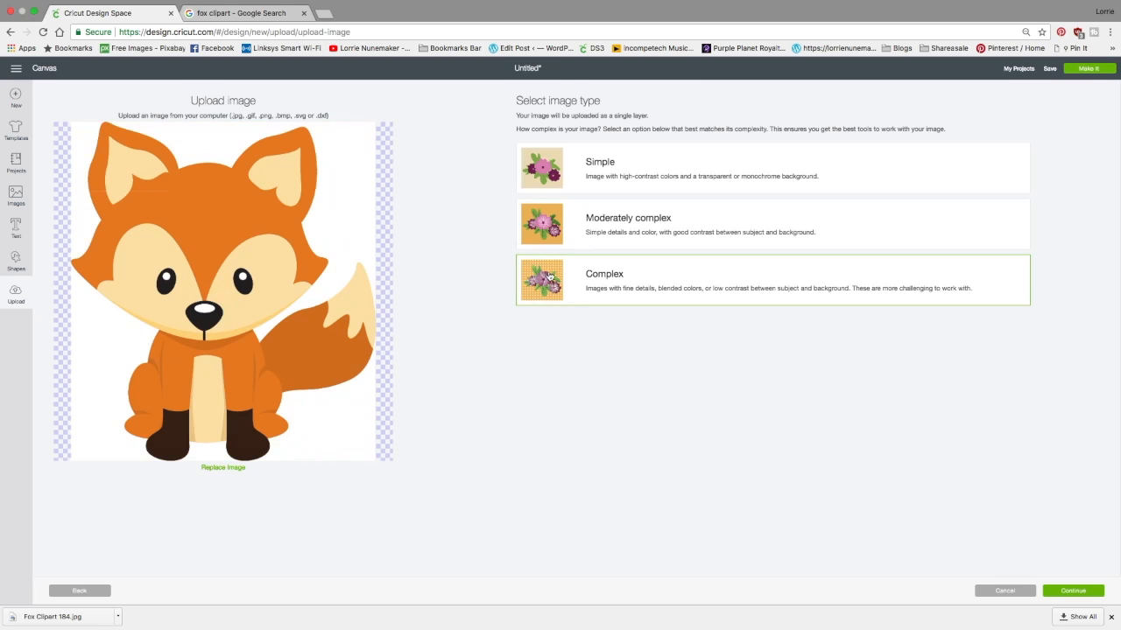
left_click(1064, 592)
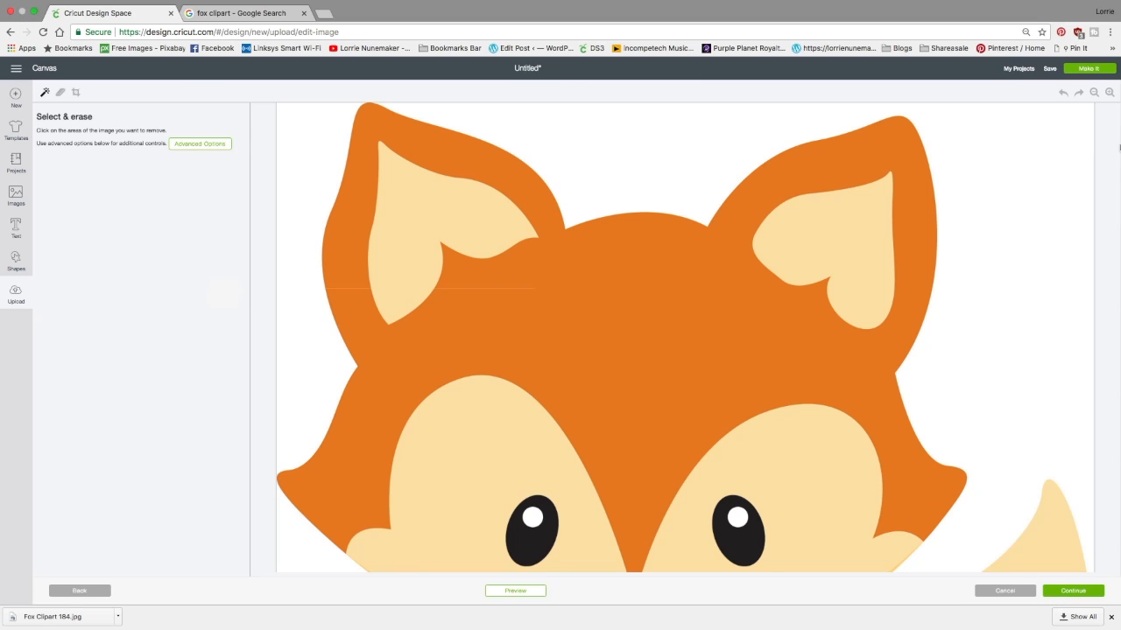
Erase the fox's orange head, its body with the orange part of the tail, and both dark feet
left_click(1093, 92)
left_click(1094, 92)
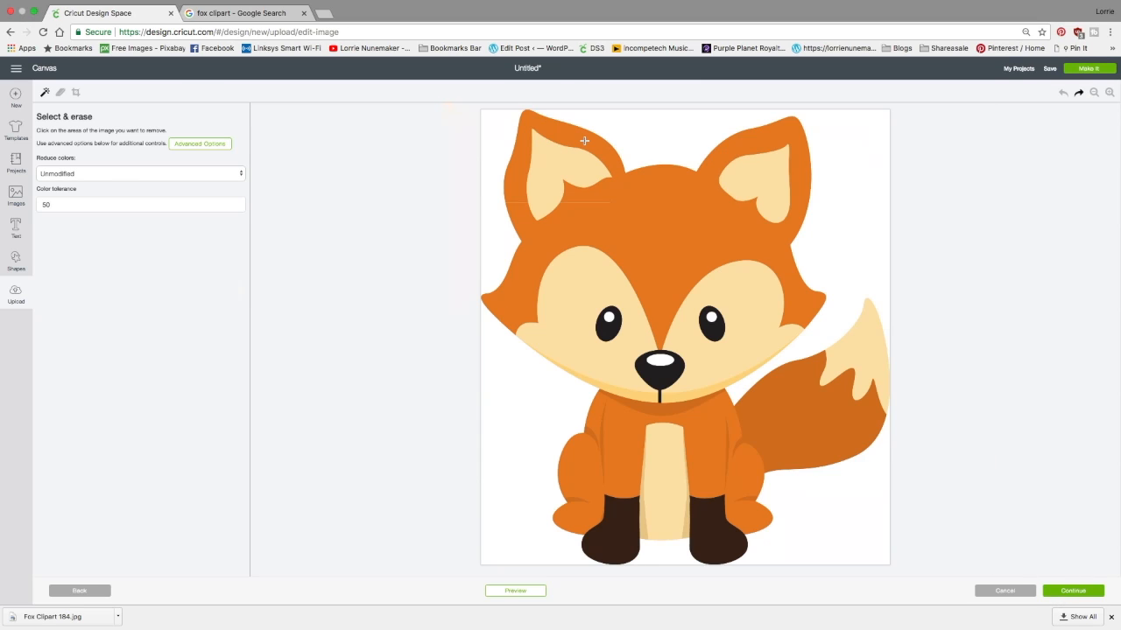
left_click(584, 140)
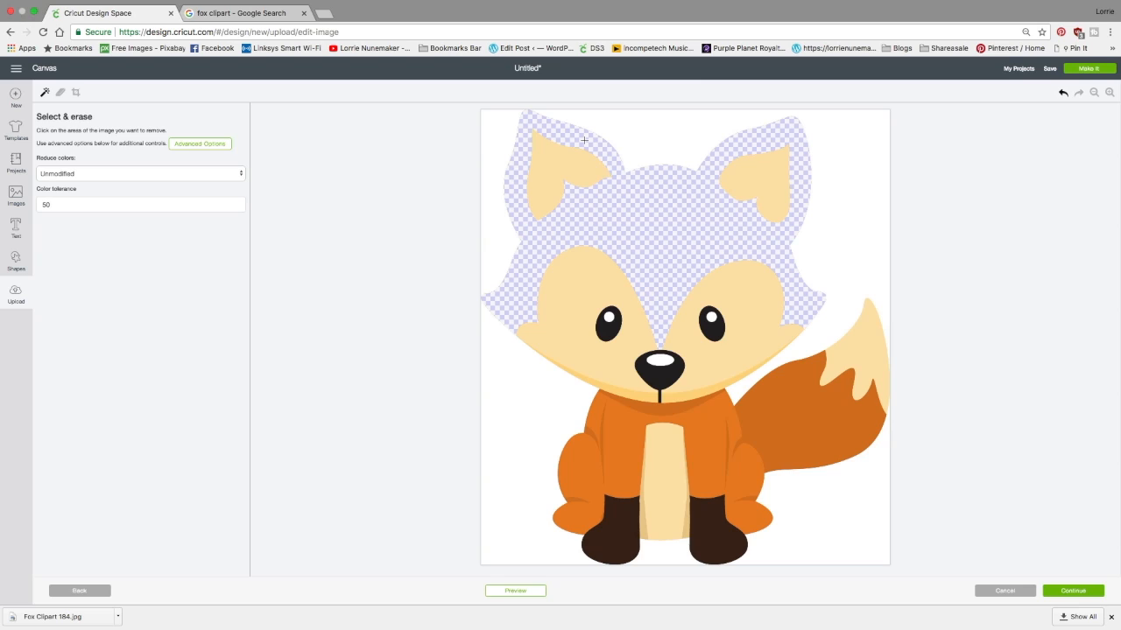
left_click(804, 416)
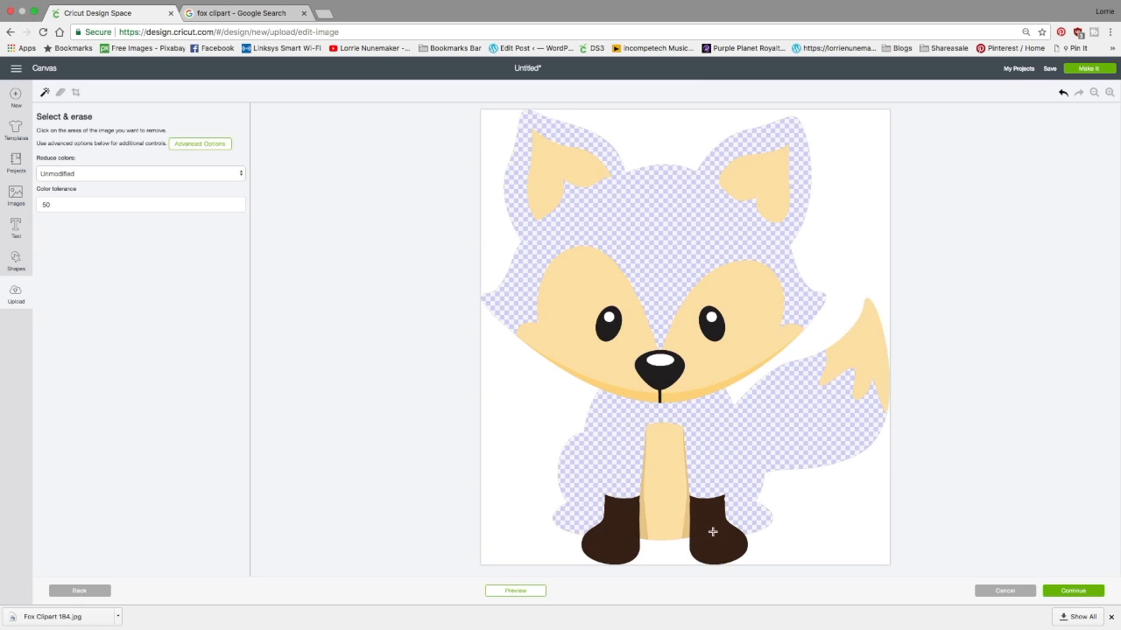
left_click(710, 532)
left_click(599, 534)
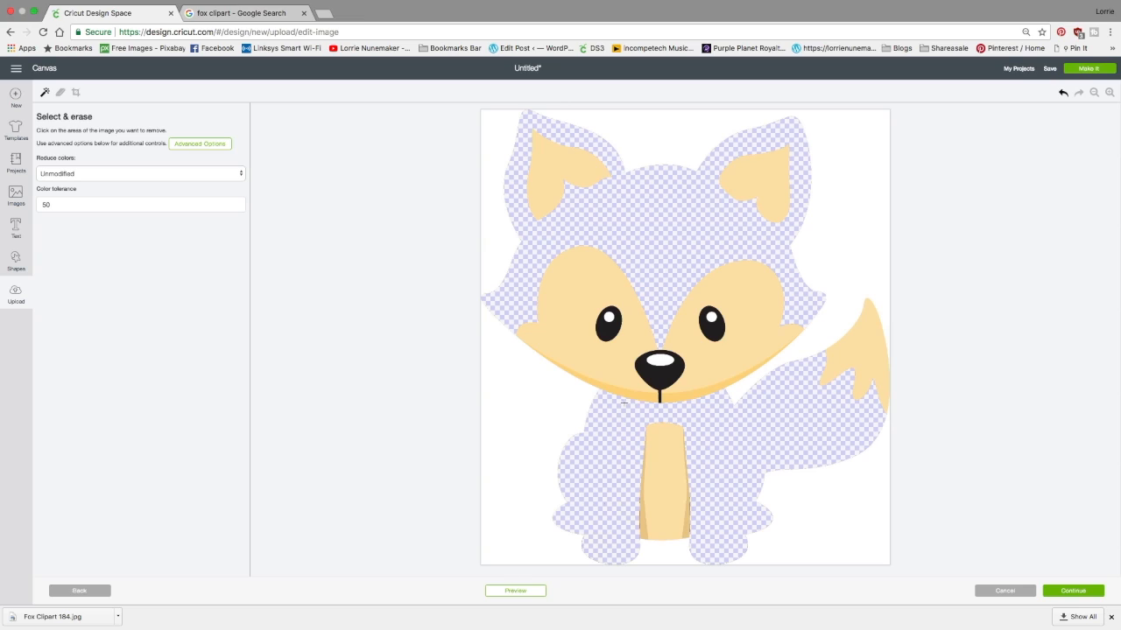
Erase the fox's nose and both eyes, including their white highlights
left_click(660, 376)
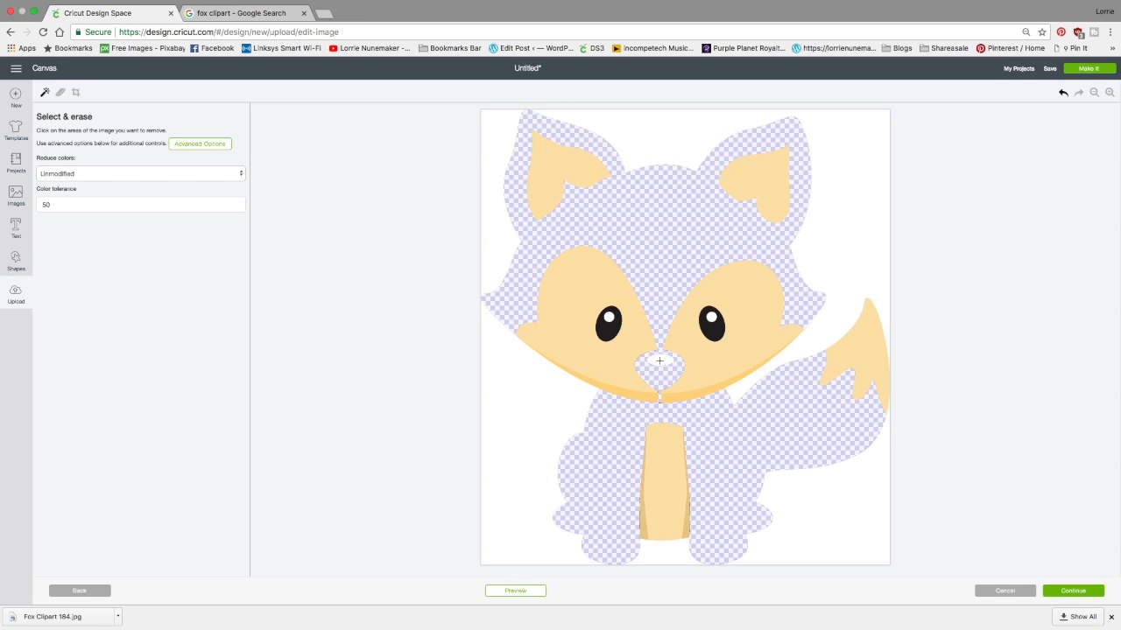
left_click(713, 326)
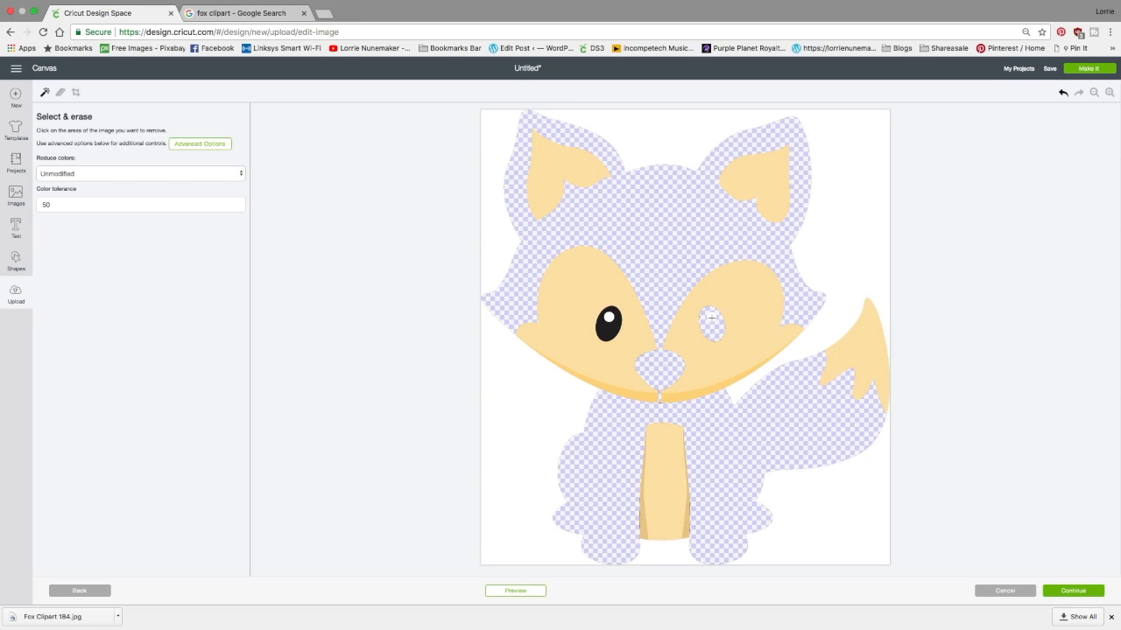
left_click(607, 326)
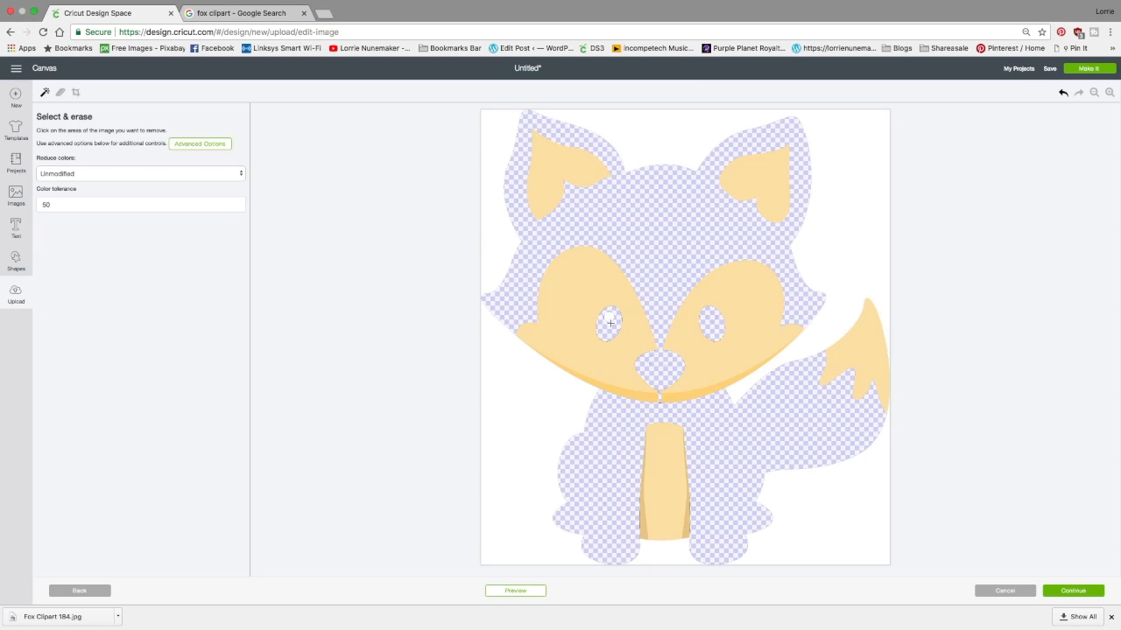
Erase all white background areas around the fox, including the patch below the chest
left_click(855, 240)
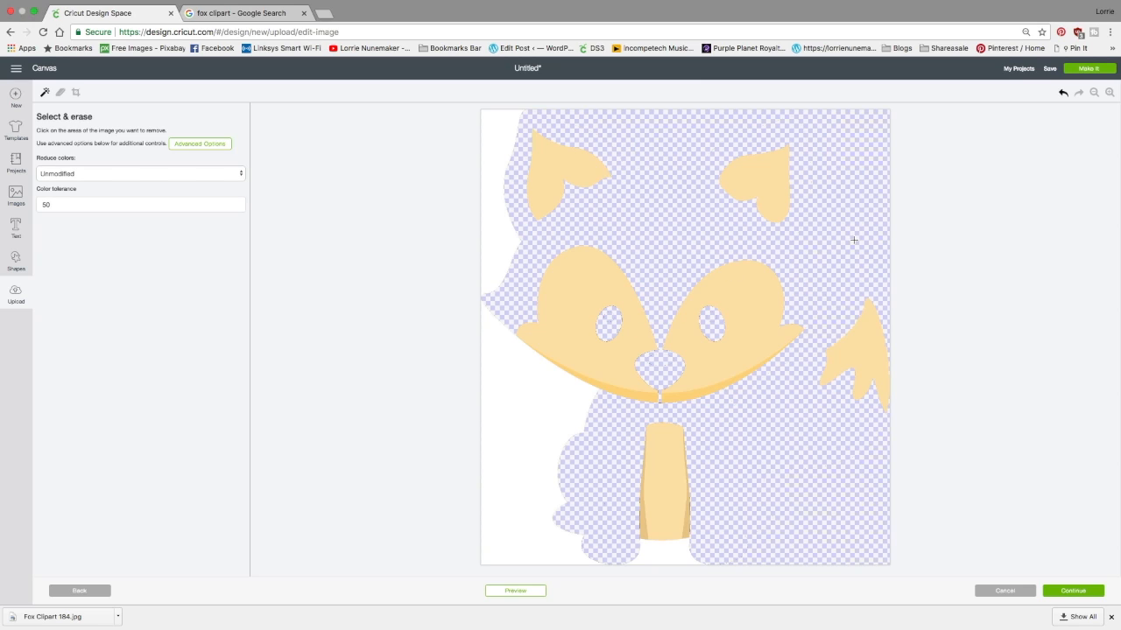
left_click(495, 231)
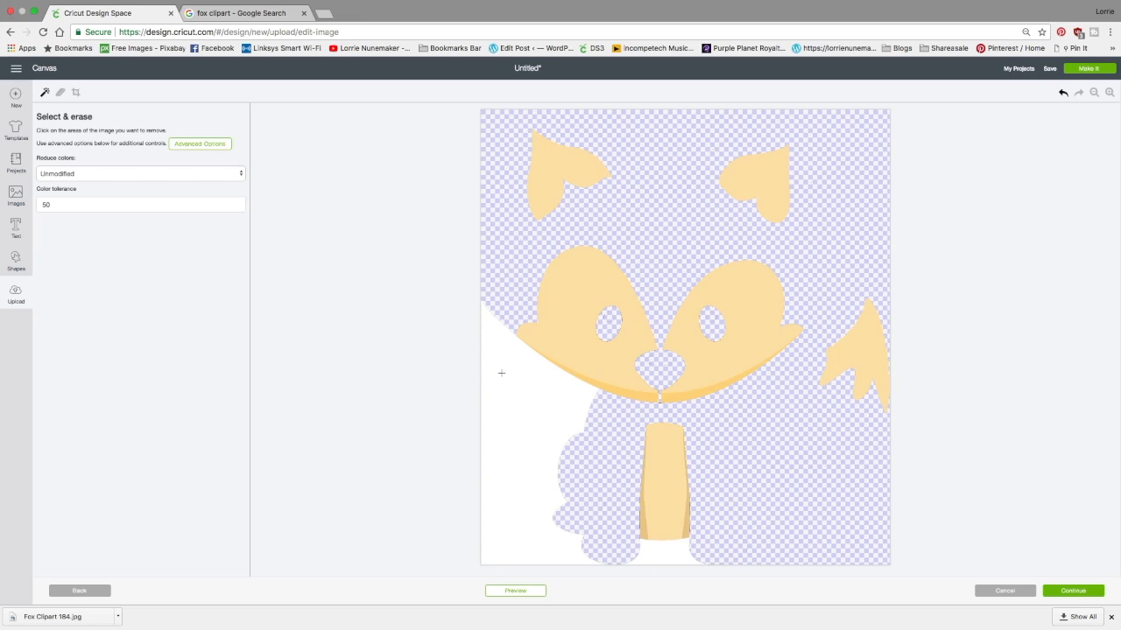
left_click(527, 467)
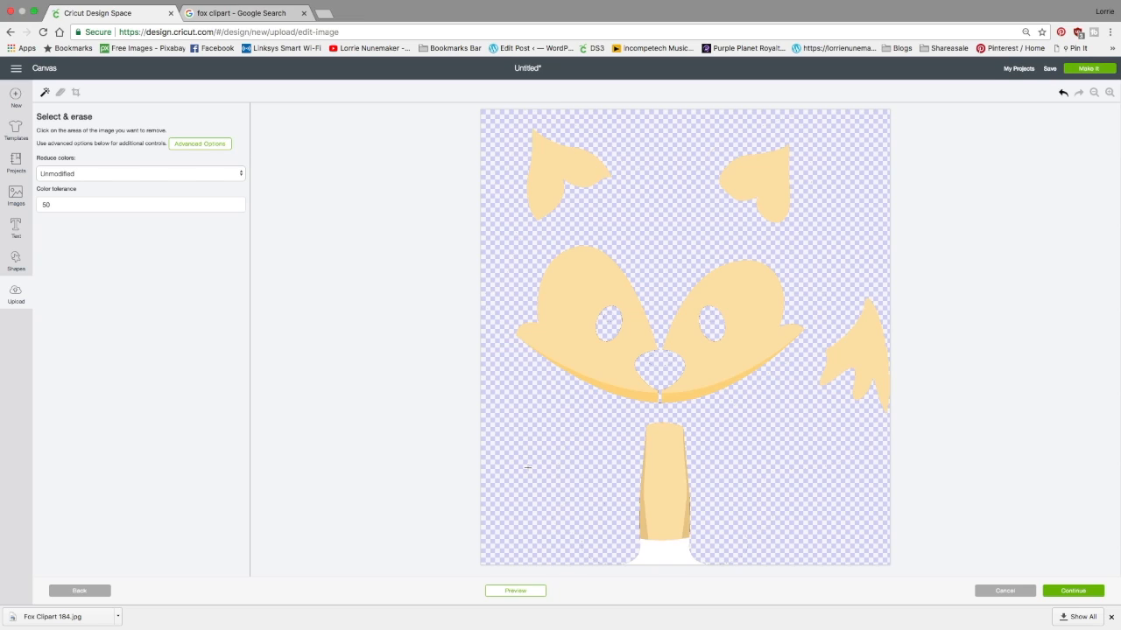
left_click(659, 555)
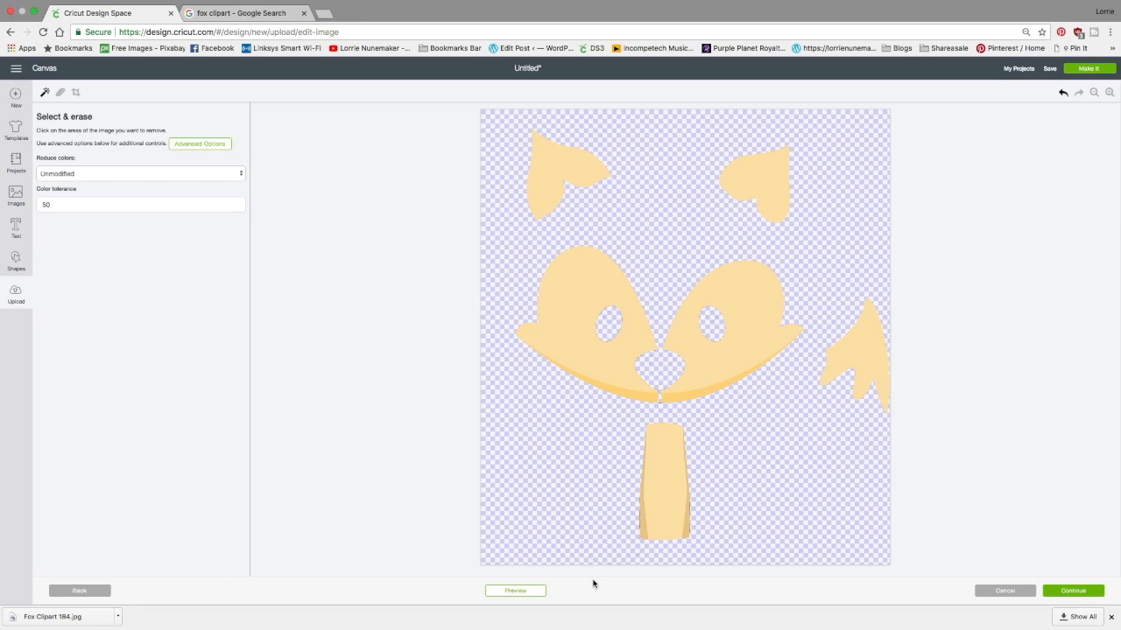
Erase the stray lines around the cream pieces and inside the eye and nose openings, using the preview to locate them
left_click(515, 592)
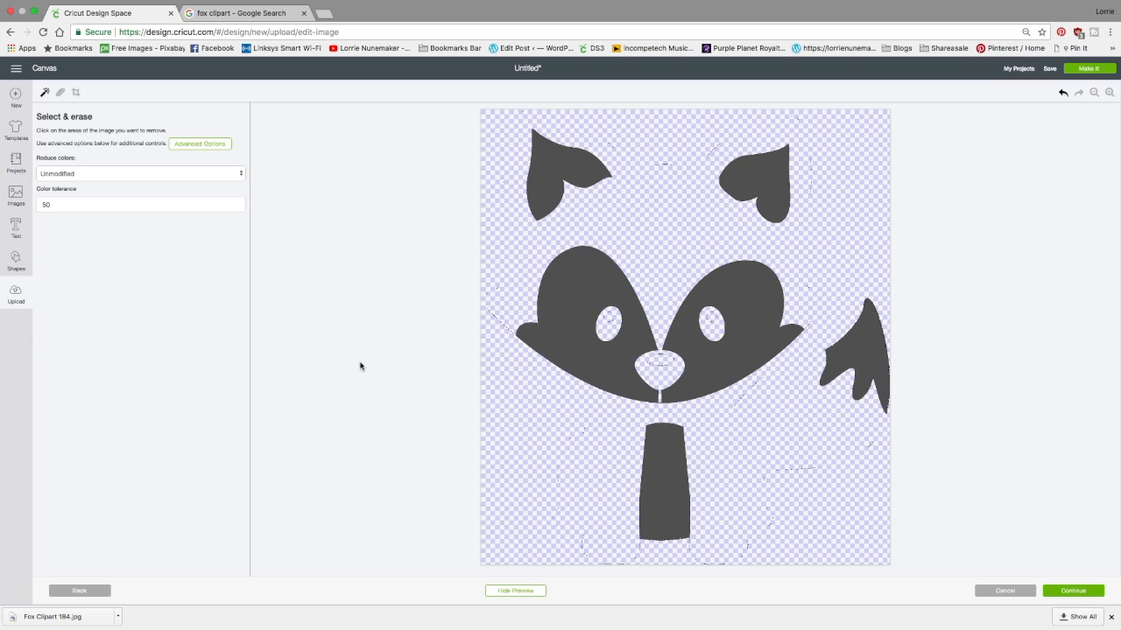
left_click(60, 91)
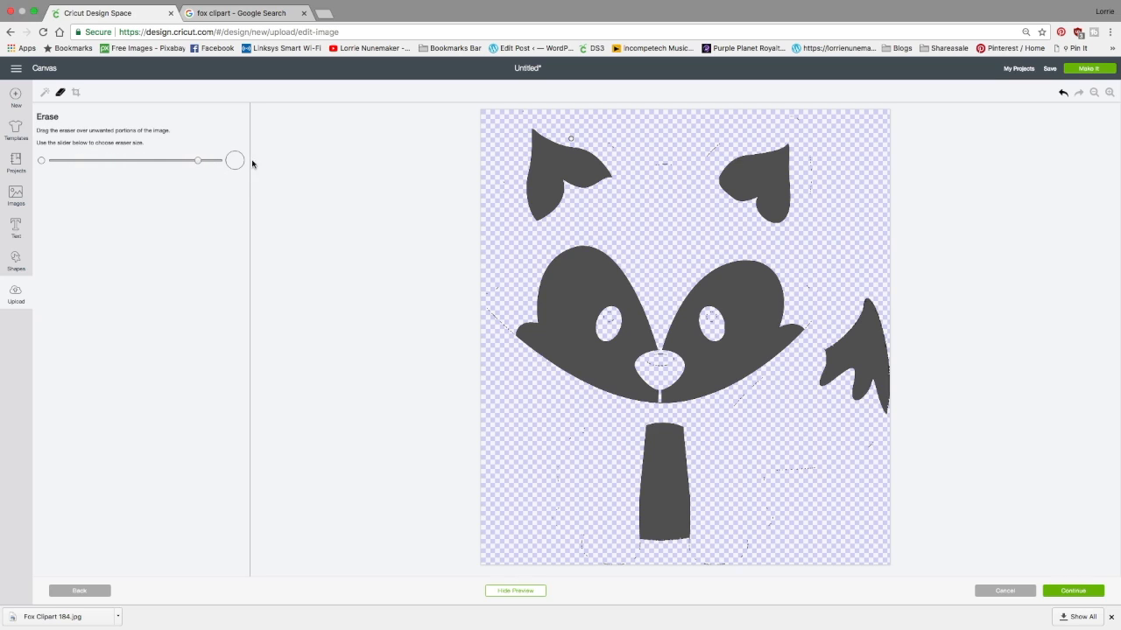
mouse_move(628, 135)
left_mouse_down()
mouse_move(621, 145)
mouse_move(692, 144)
mouse_move(699, 155)
left_mouse_up()
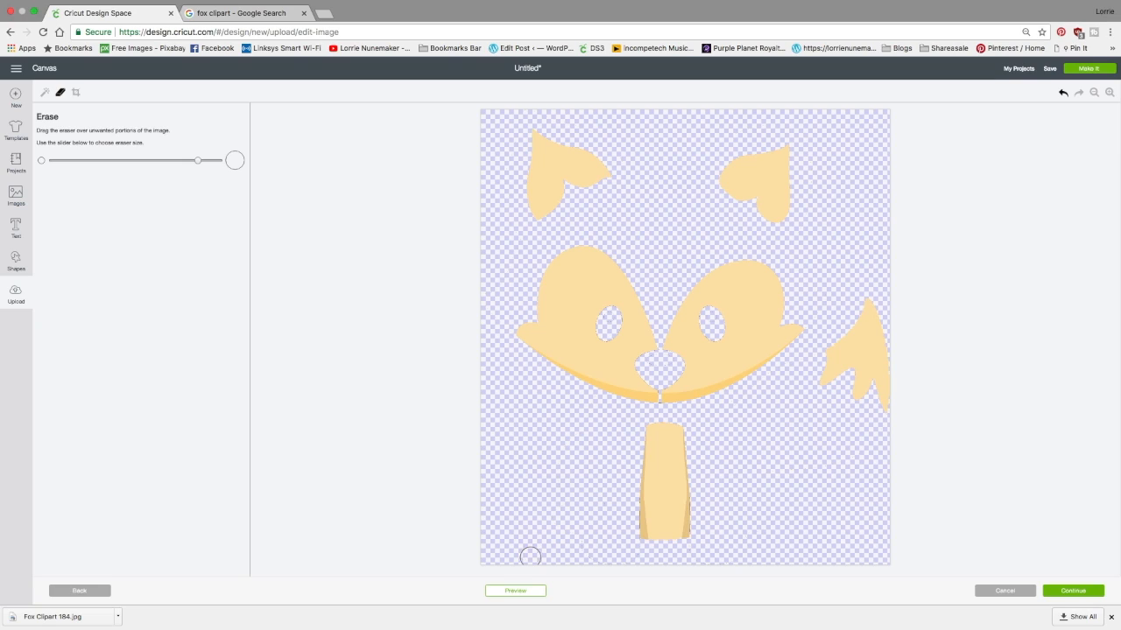
left_click(523, 590)
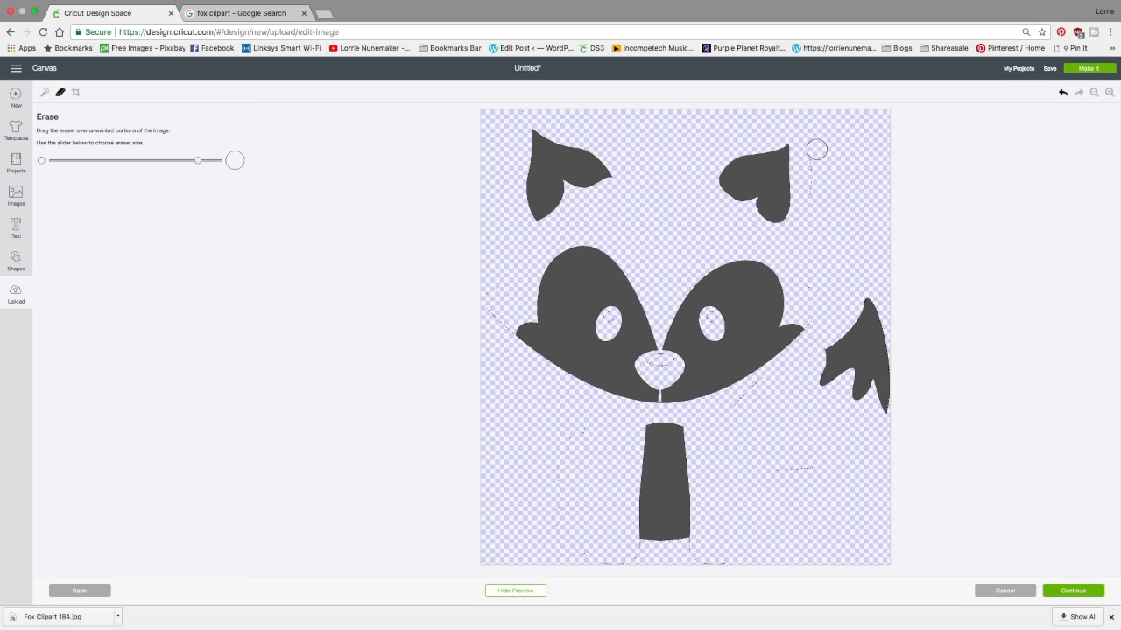
left_click_drag(816, 153, 804, 354)
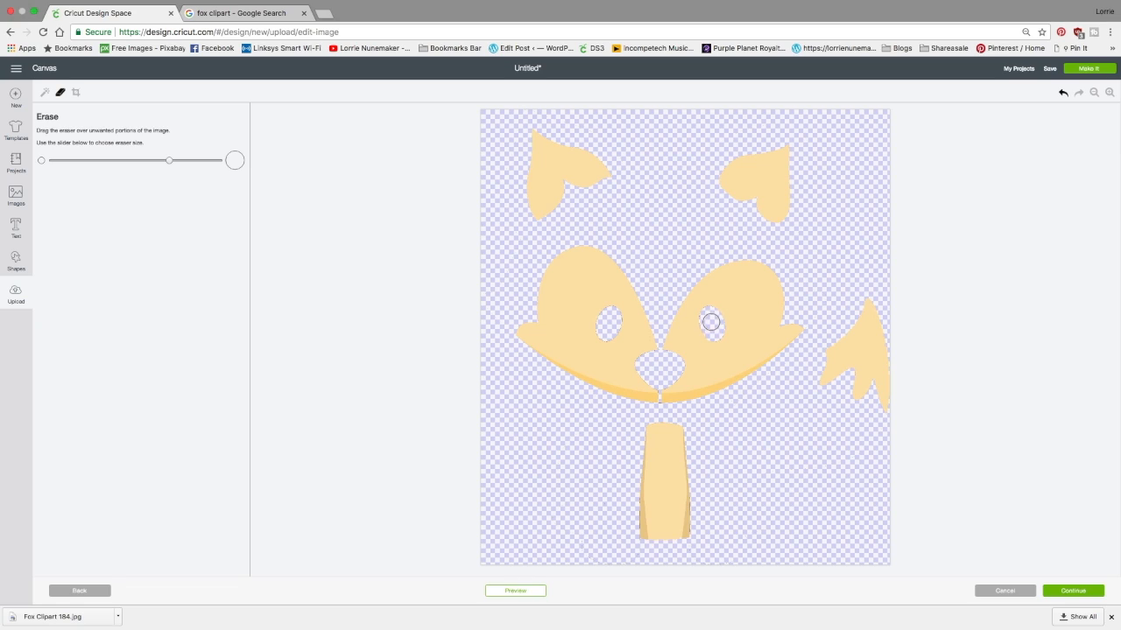
left_click(515, 591)
left_click(516, 591)
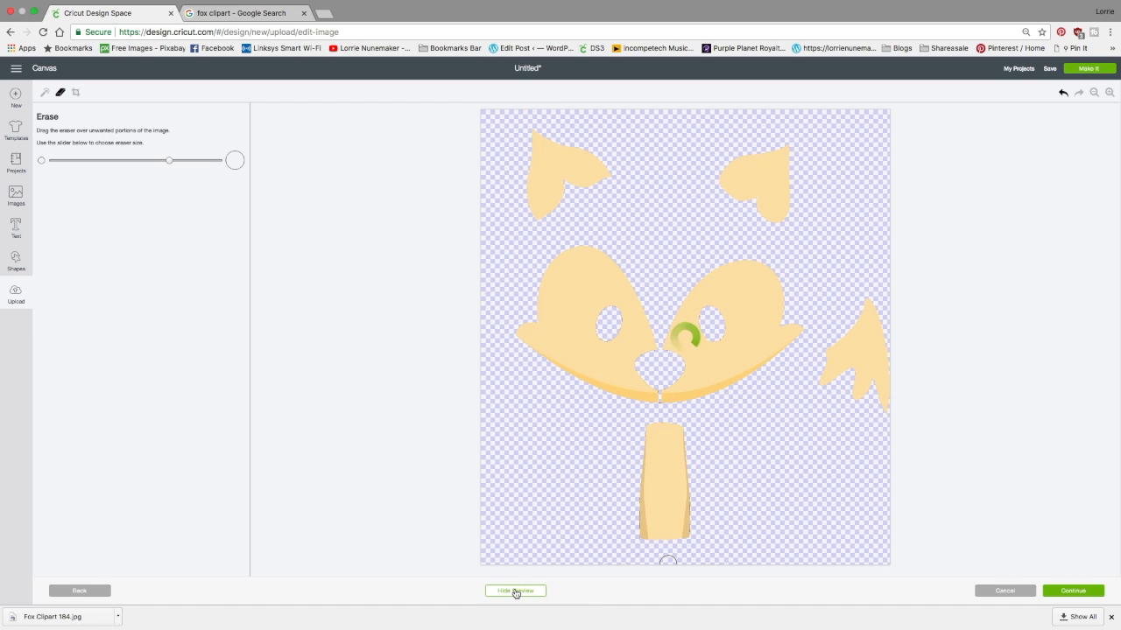
left_click(516, 591)
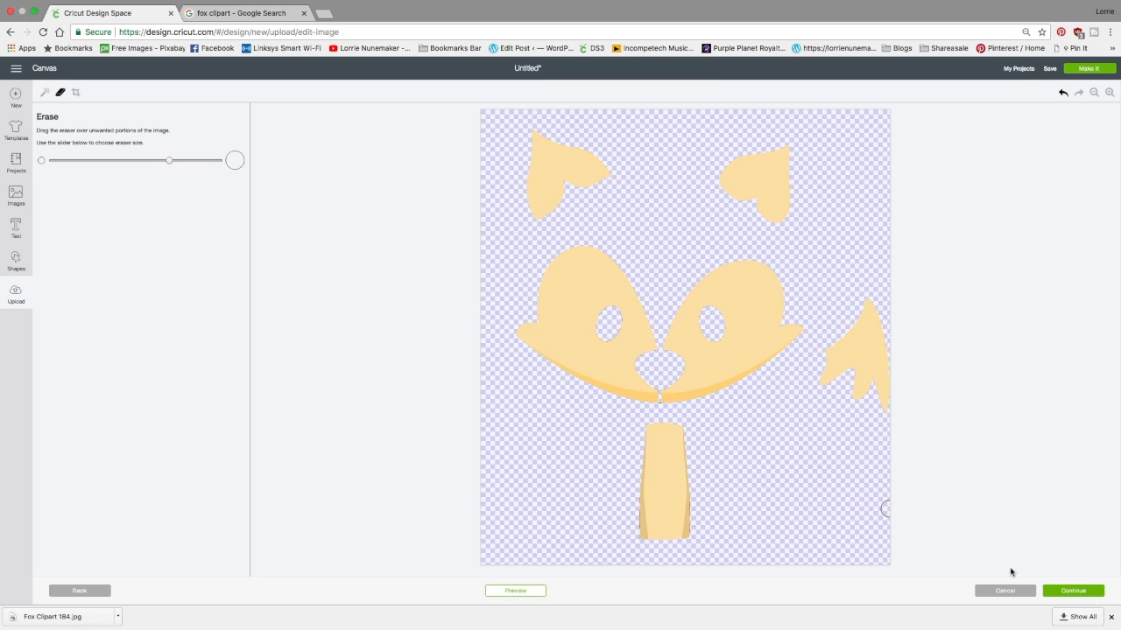
Save the cream pieces as a print then cut image tagged "Fox face, ears tail tip"
left_click(1070, 591)
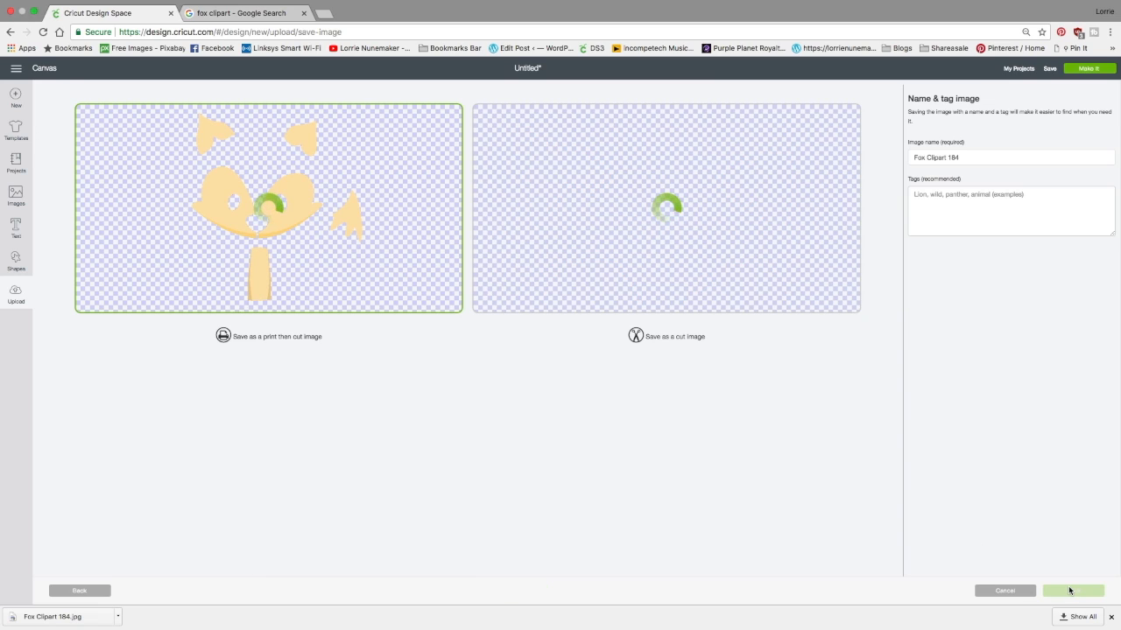
left_click(920, 205)
type("Fox face, ears tail tip")
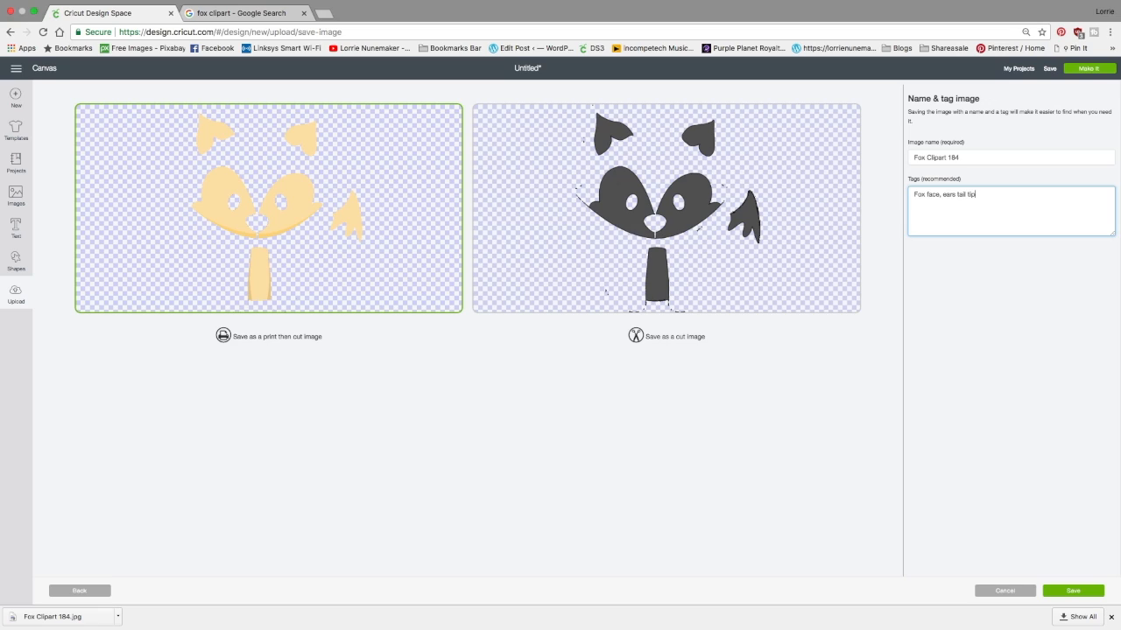
left_click(1075, 594)
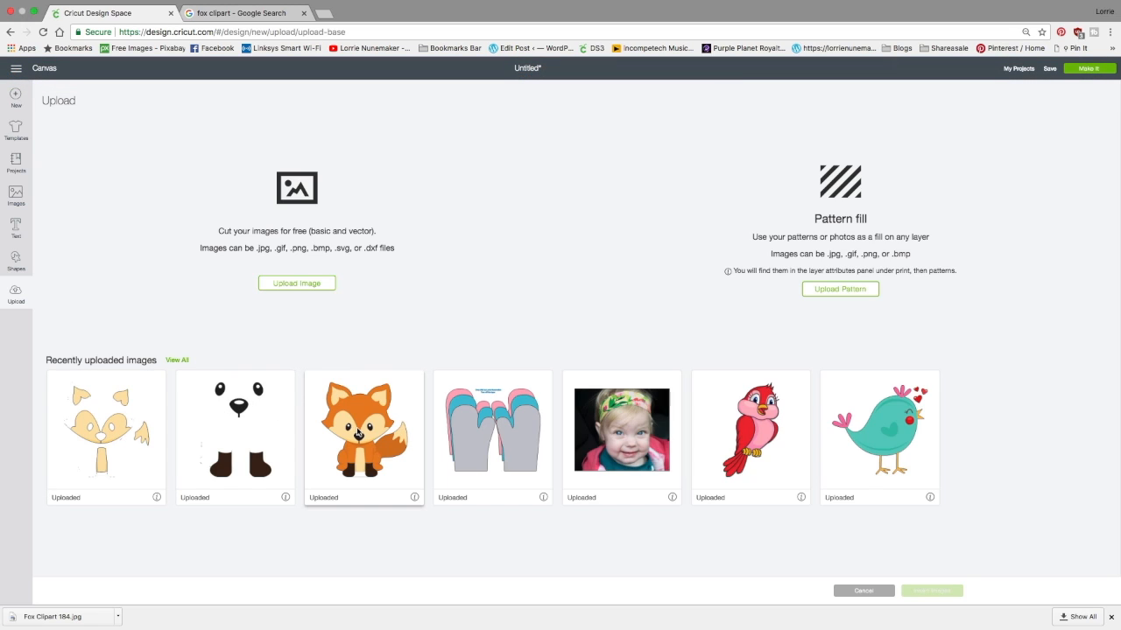
Upload Fox Clipart 184.jpg from the Desktop once more with the Complex image type and continue to image editing
left_click(298, 284)
left_click(604, 326)
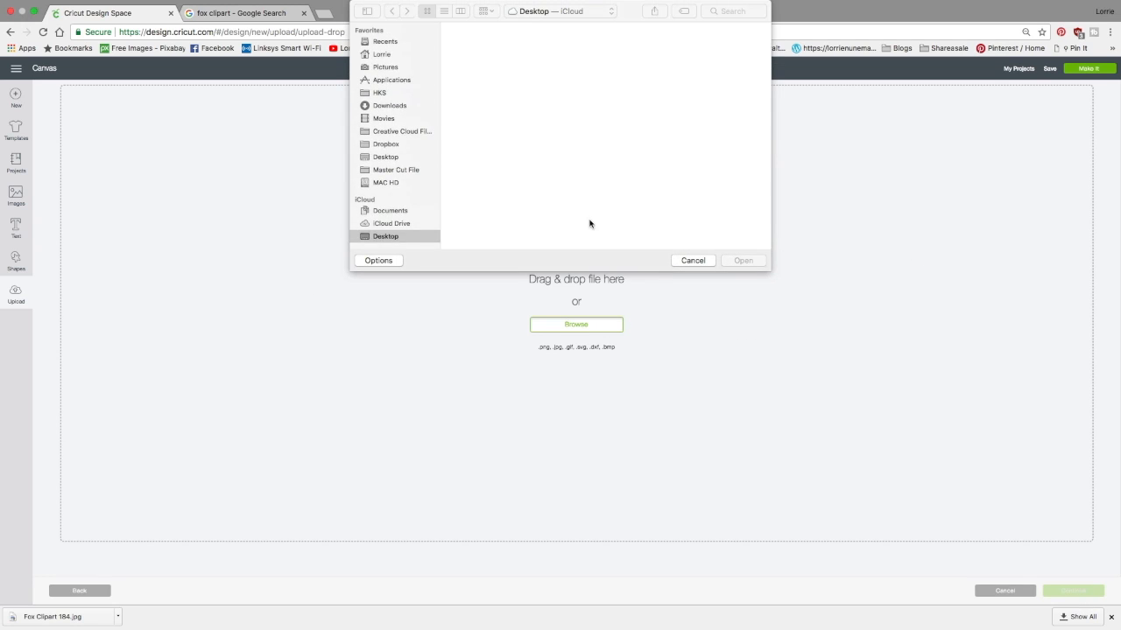
left_click(471, 55)
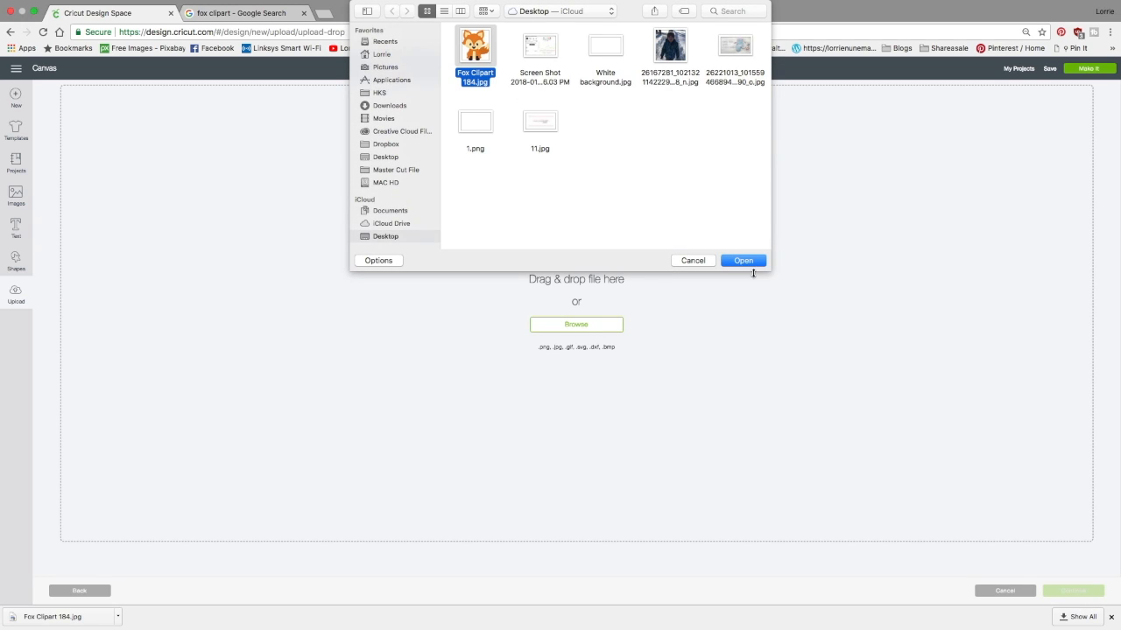
left_click(743, 261)
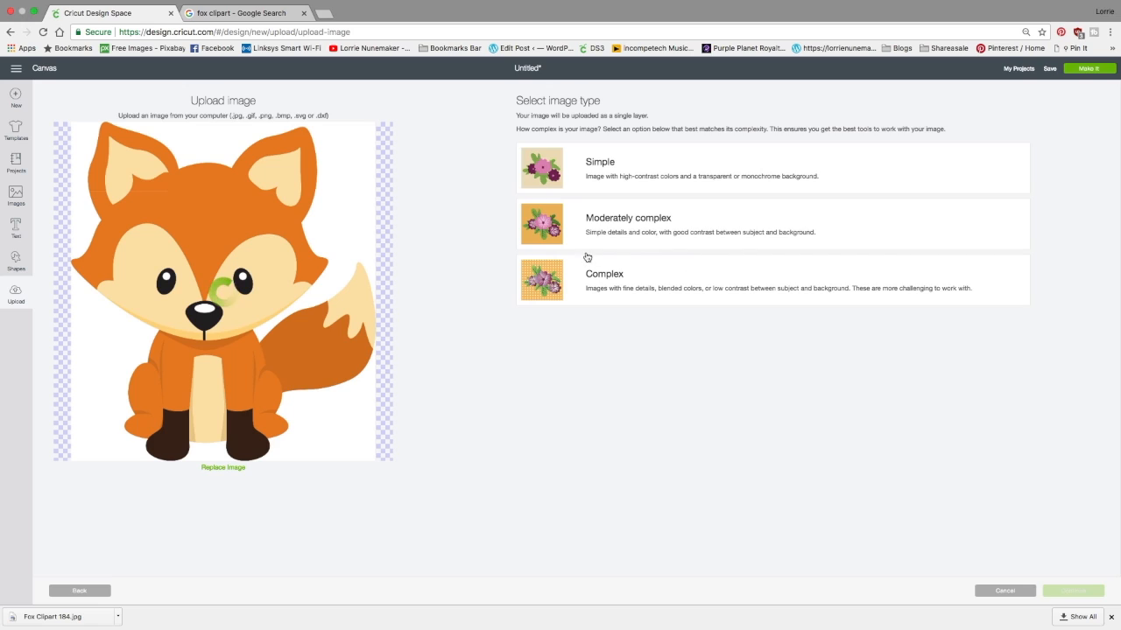
left_click(587, 259)
left_click(1067, 592)
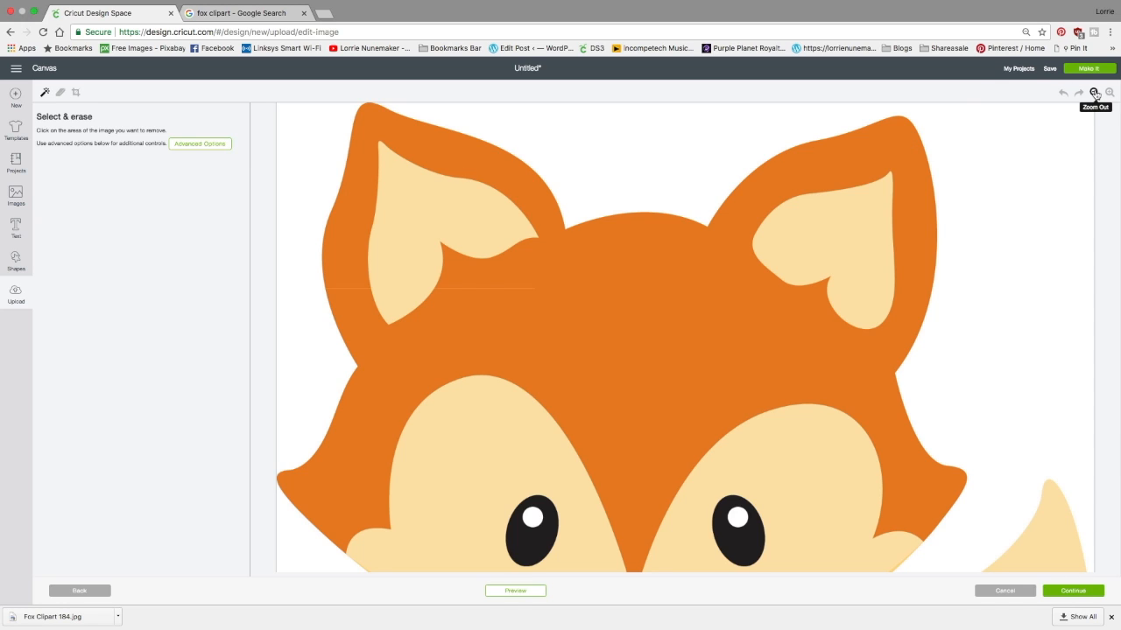
Crop the uploaded fox image down to the area around the eyes and nose
left_click(1093, 92)
left_click(1093, 92)
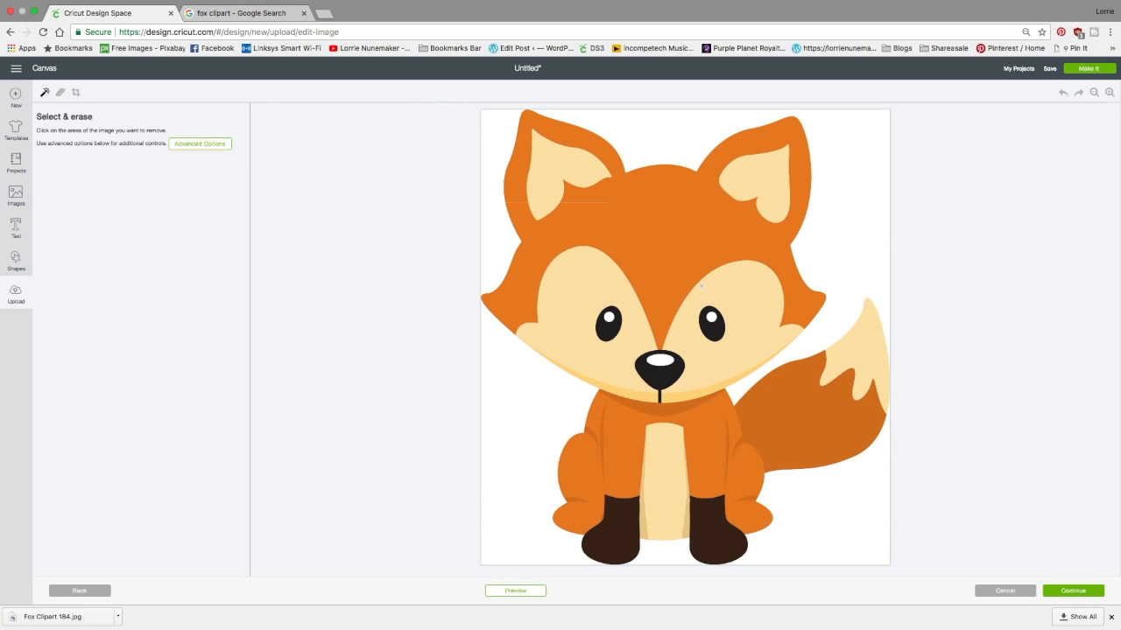
left_click(76, 94)
left_click_drag(583, 293, 738, 380)
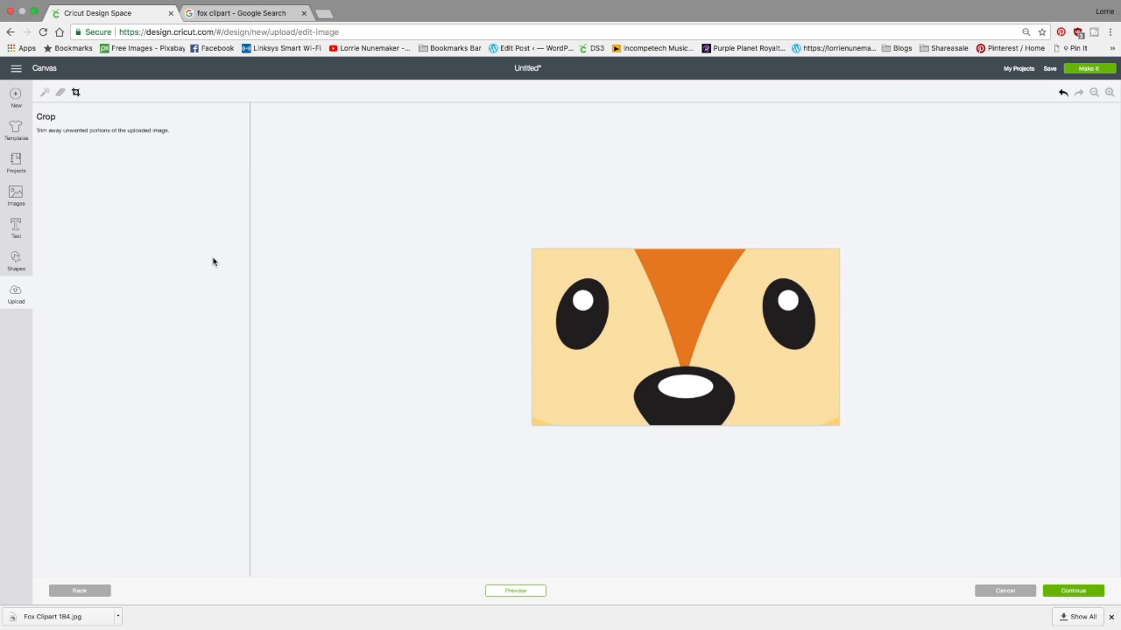
Erase the orange forehead, cream face areas, black eyes and black nose with Select & erase, keeping only the white highlights
left_click(45, 92)
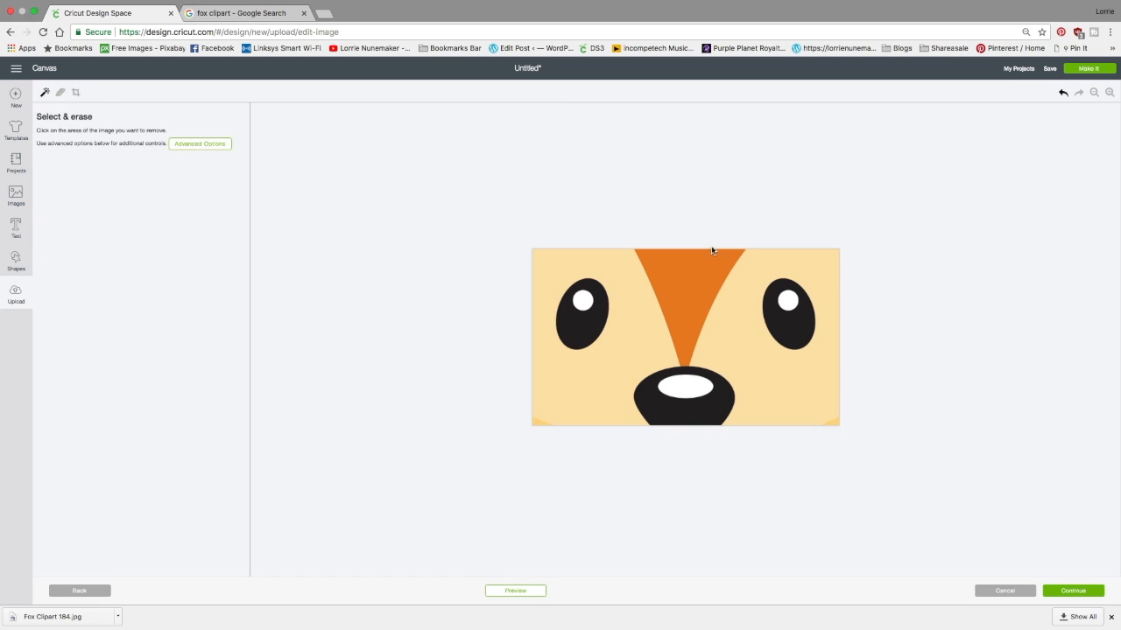
left_click(682, 282)
left_click(642, 297)
left_click(726, 348)
left_click(801, 331)
left_click(665, 405)
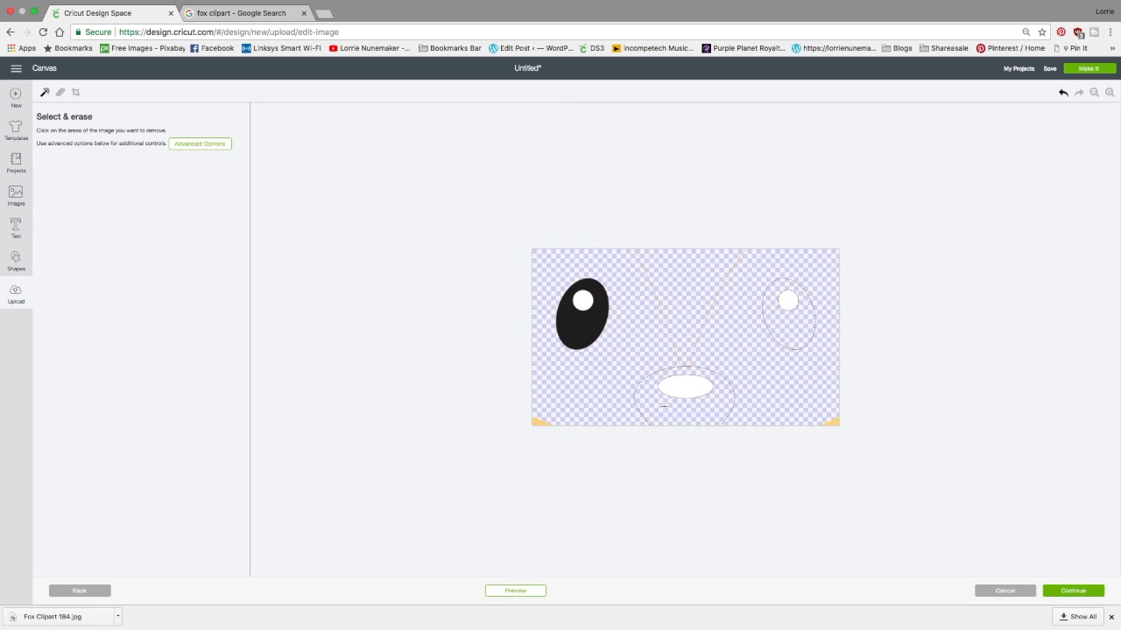
left_click(577, 337)
Erase the leftover outlines and corner patches around the white highlights using a near-maximum eraser size, and preview the cut shapes
left_click(60, 91)
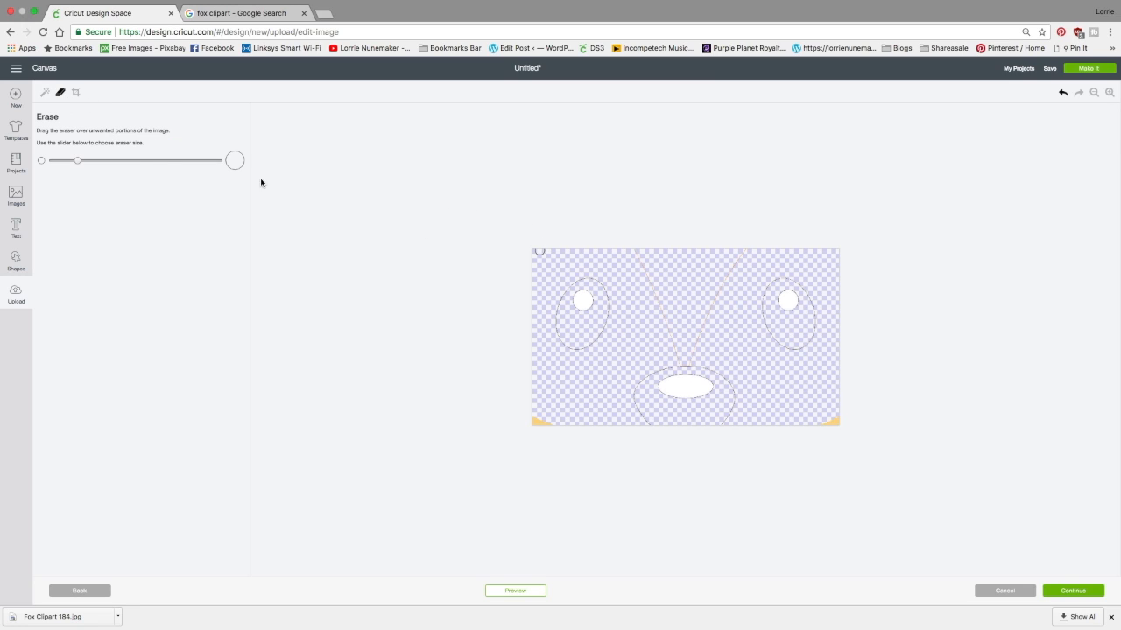
left_click_drag(88, 162, 218, 167)
mouse_move(623, 258)
left_mouse_down()
mouse_move(659, 250)
mouse_move(664, 326)
mouse_move(689, 337)
mouse_move(726, 251)
mouse_move(688, 346)
mouse_move(631, 370)
mouse_move(626, 413)
mouse_move(664, 424)
mouse_move(730, 413)
mouse_move(747, 391)
mouse_move(747, 404)
mouse_move(748, 377)
mouse_move(742, 421)
mouse_move(738, 364)
mouse_move(706, 347)
mouse_move(738, 364)
mouse_move(752, 334)
mouse_move(807, 352)
mouse_move(797, 345)
mouse_move(819, 326)
mouse_move(828, 278)
mouse_move(785, 260)
mouse_move(754, 274)
mouse_move(753, 326)
mouse_move(815, 395)
left_mouse_up()
mouse_move(630, 277)
left_mouse_down()
mouse_move(610, 352)
mouse_move(581, 355)
mouse_move(558, 350)
mouse_move(543, 314)
mouse_move(548, 278)
mouse_move(575, 260)
mouse_move(618, 266)
mouse_move(616, 336)
mouse_move(576, 404)
mouse_move(542, 420)
mouse_move(571, 421)
mouse_move(553, 403)
mouse_move(549, 366)
mouse_move(634, 331)
mouse_move(684, 281)
left_mouse_up()
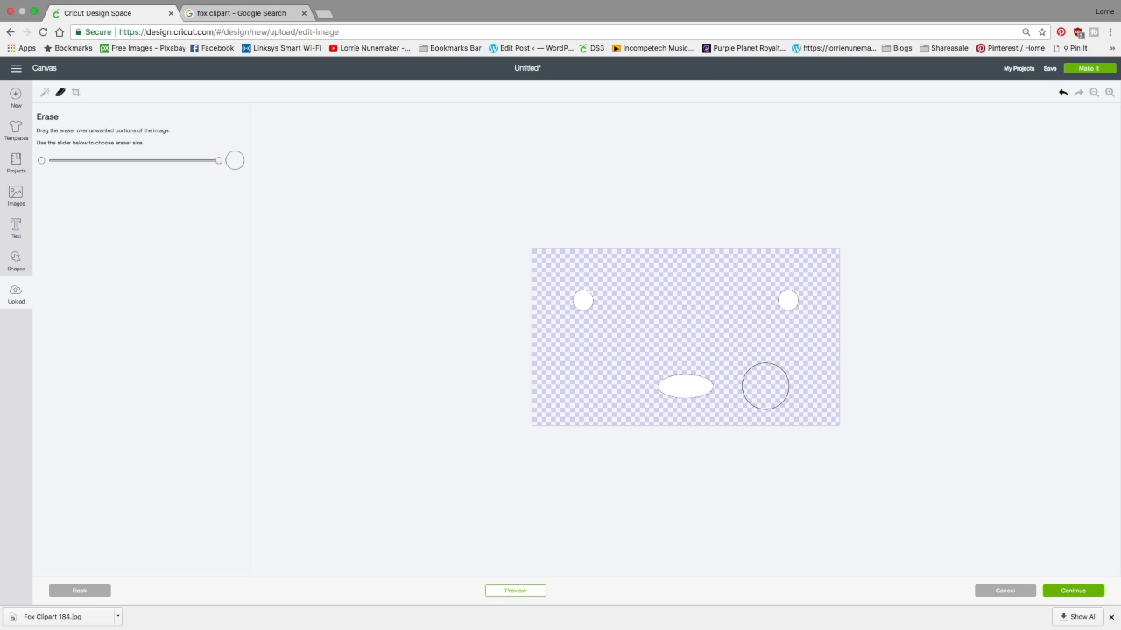
left_click(516, 592)
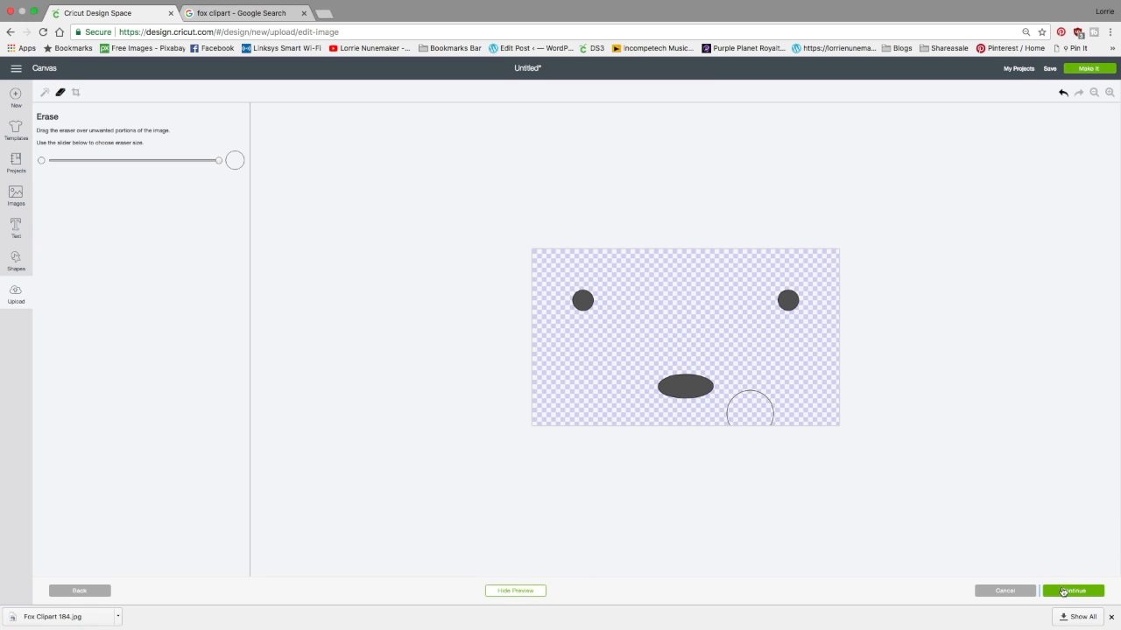
Save the white highlights as a print then cut image tagged "White Eye nose"
left_click(1064, 592)
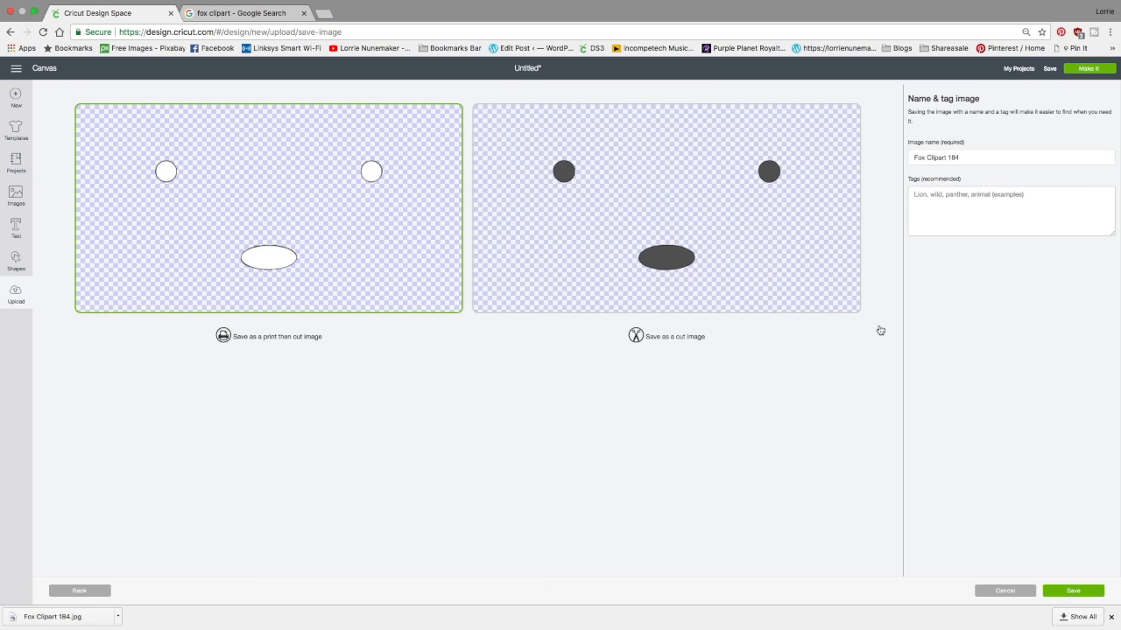
left_click(947, 201)
type("Ey")
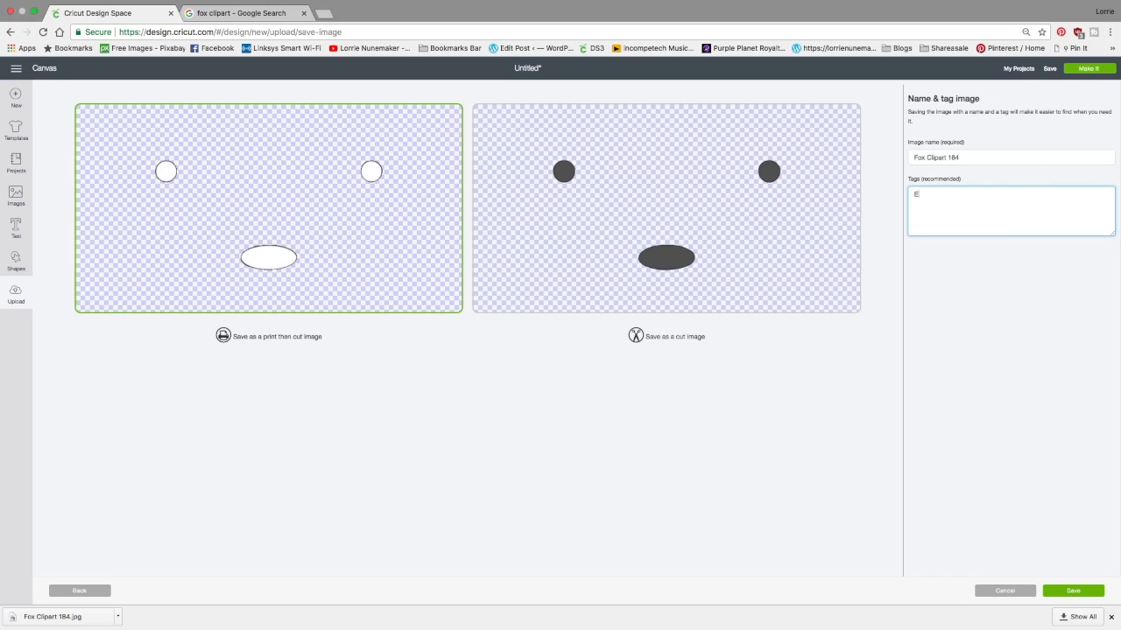
key("BackSpace")
type("White Eye nose")
left_click(1076, 595)
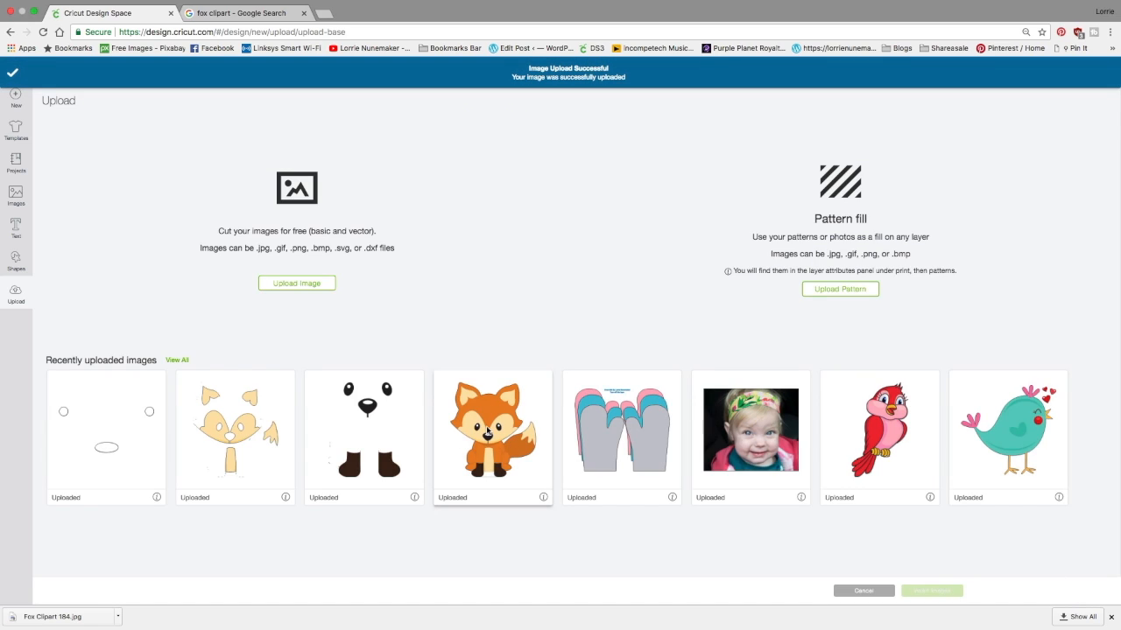
Insert the full fox, the dark pieces, the cream pieces and the white highlights from the recent uploads onto the canvas
left_click(505, 398)
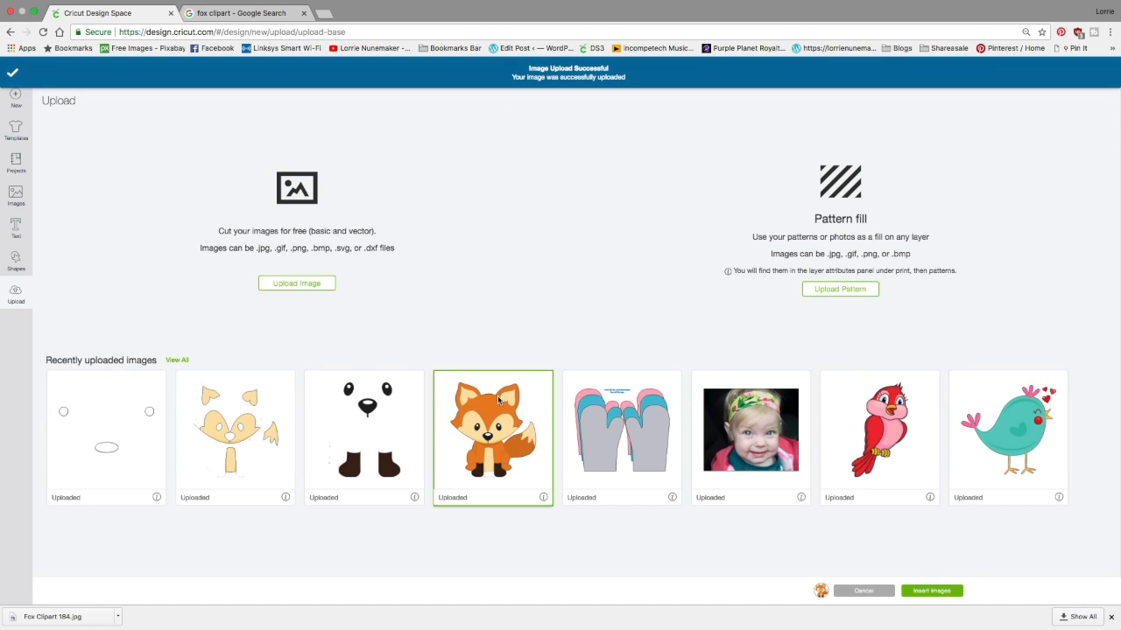
left_click(357, 401)
left_click(281, 402)
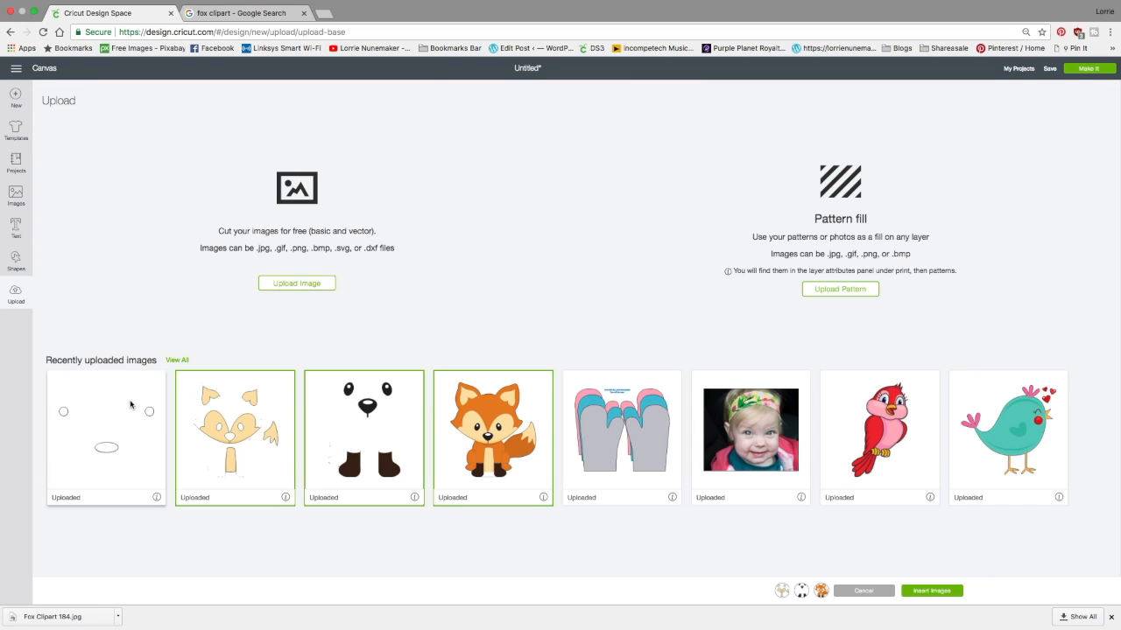
left_click(157, 407)
left_click(933, 591)
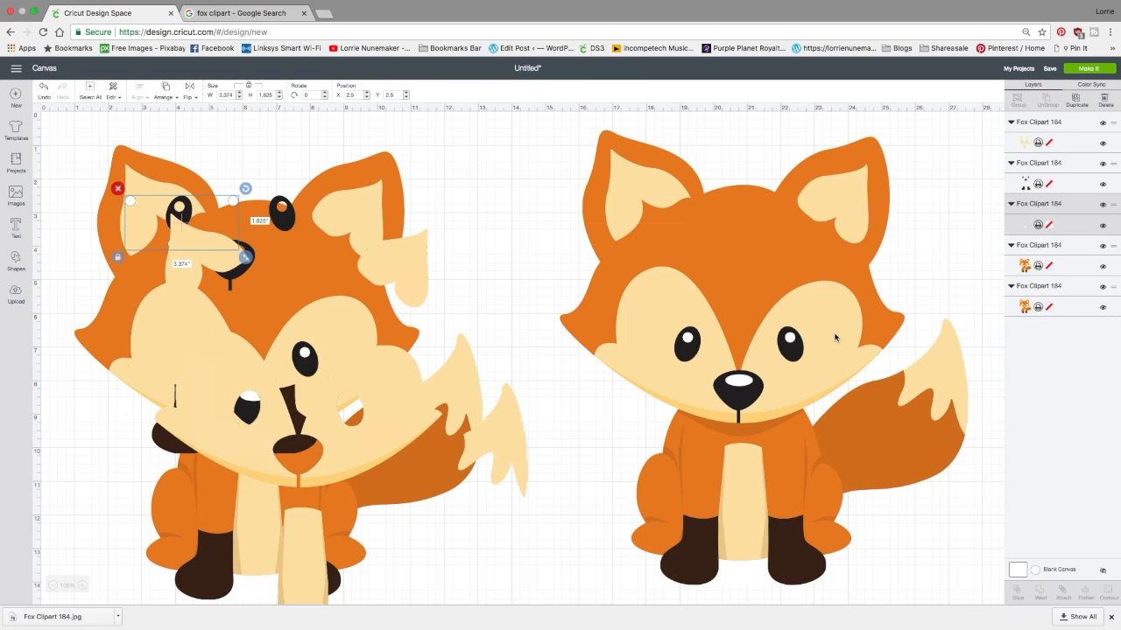
Shrink one full fox and set it aside as a reference, and spread the cream pieces and the other full fox apart
left_click(794, 344)
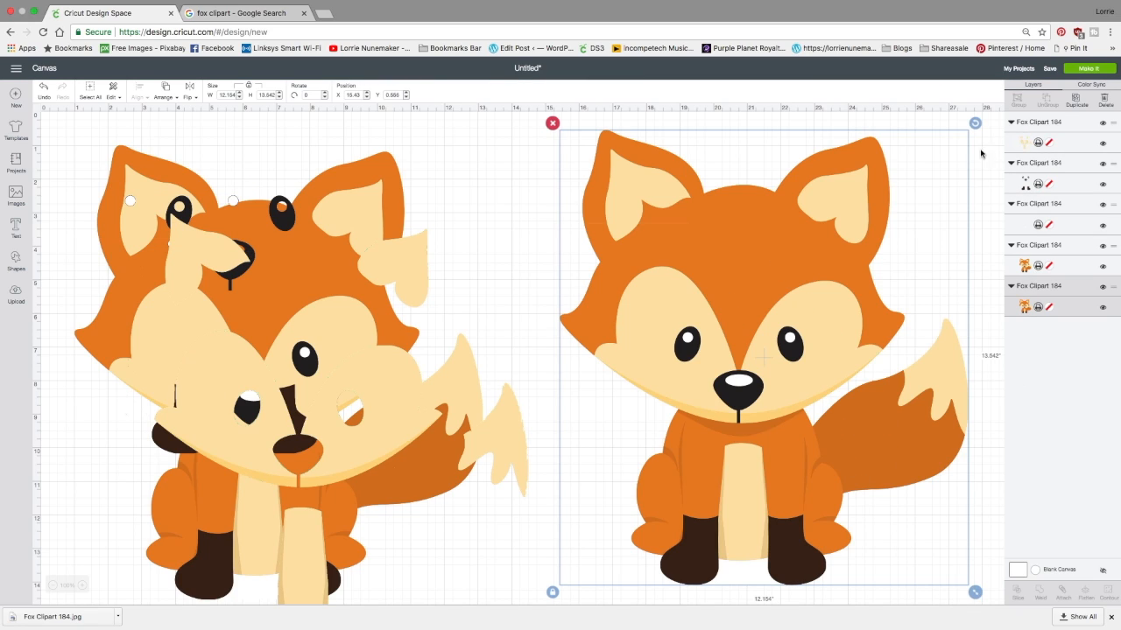
left_click_drag(974, 592, 715, 245)
left_click_drag(608, 164, 899, 160)
left_click_drag(258, 274, 181, 266)
left_click_drag(387, 159, 694, 146)
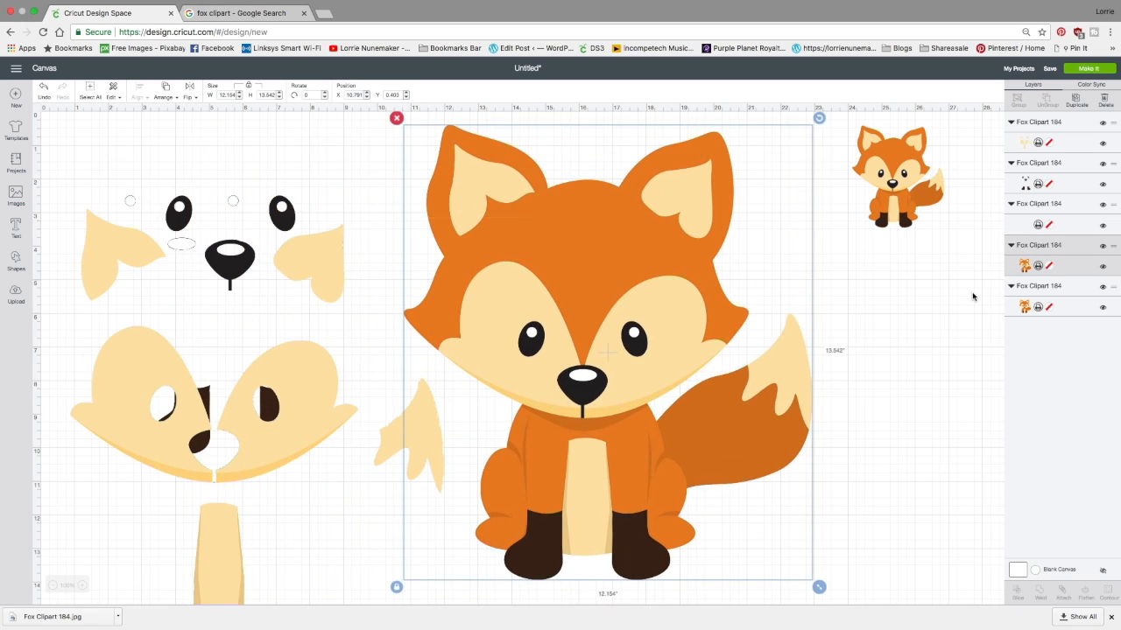
Change the large full fox to a cut layer coloured Adobe Clay and shift it clear of the loose pieces
left_click(1038, 267)
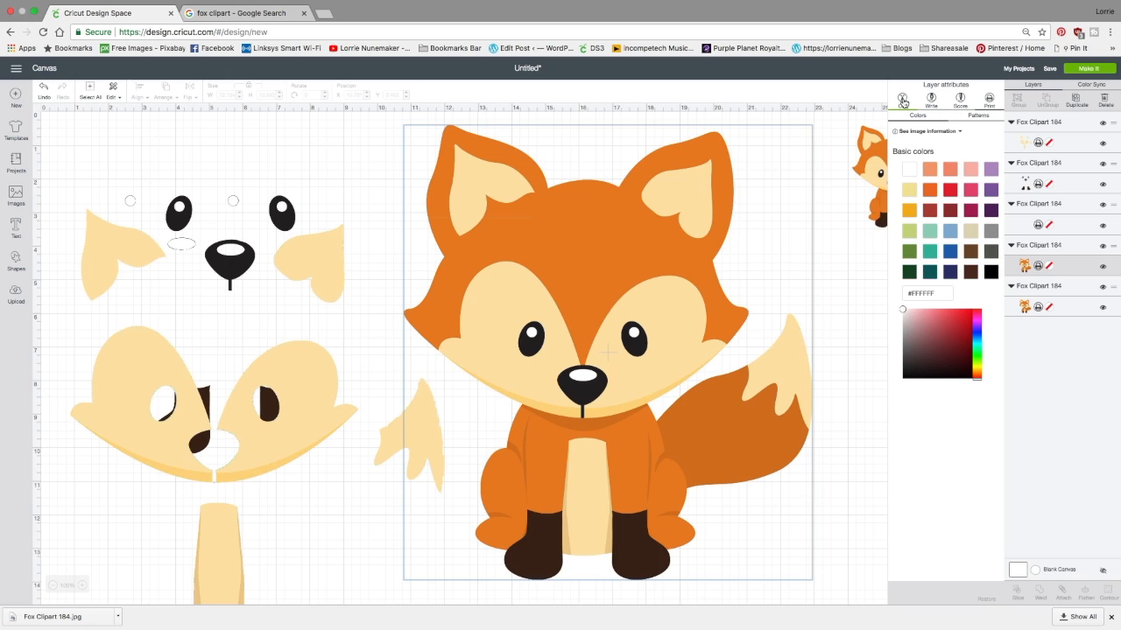
left_click(903, 99)
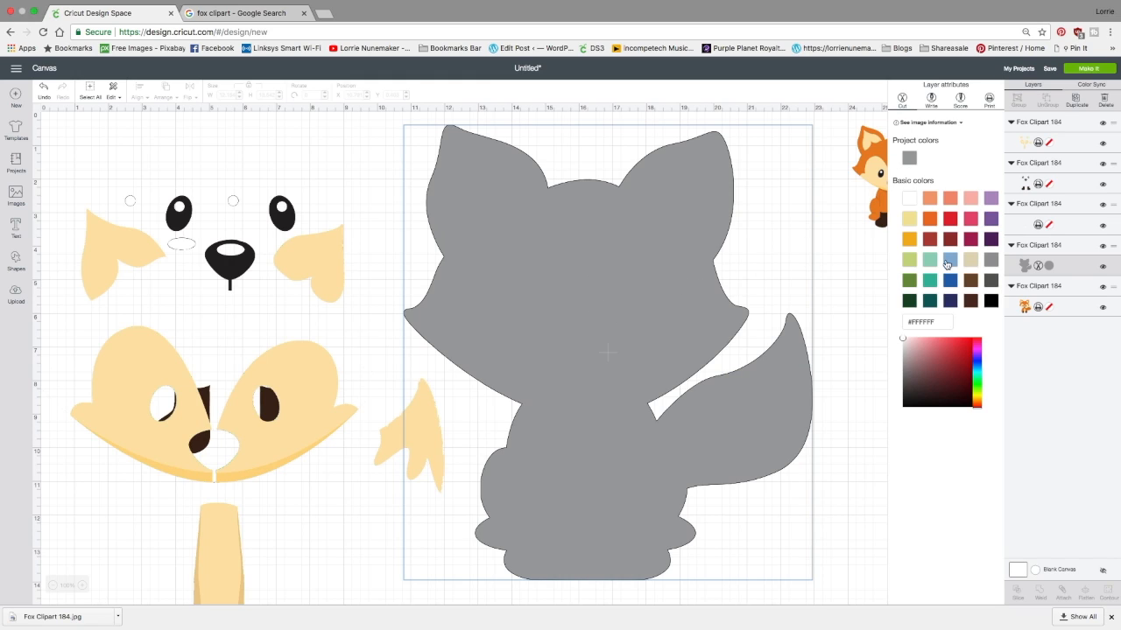
left_click(930, 220)
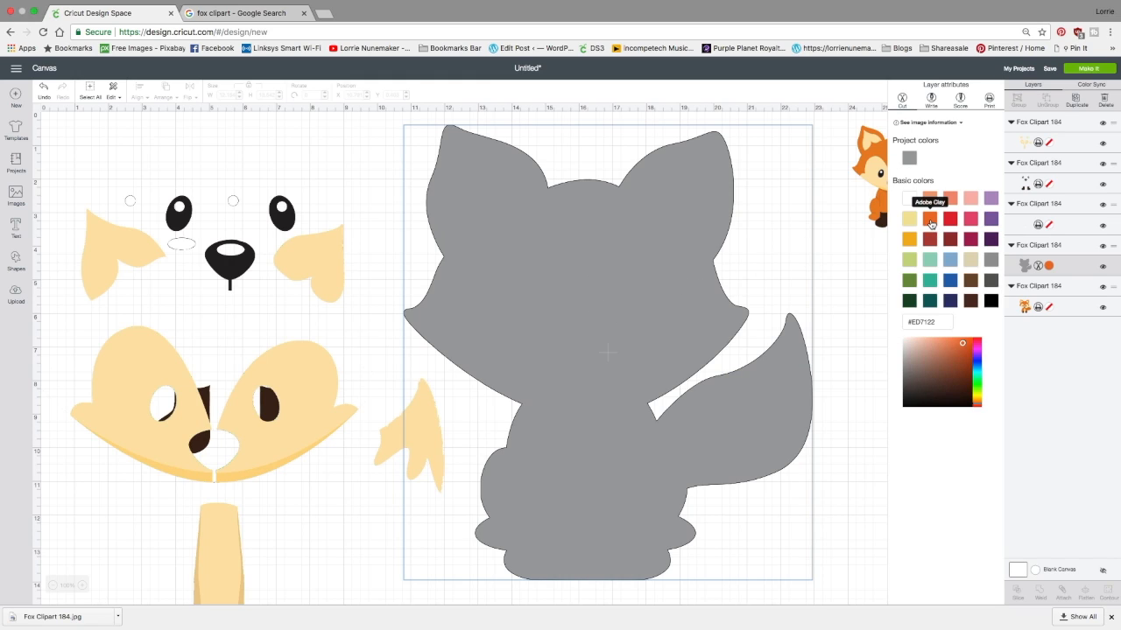
left_click_drag(644, 302, 684, 310)
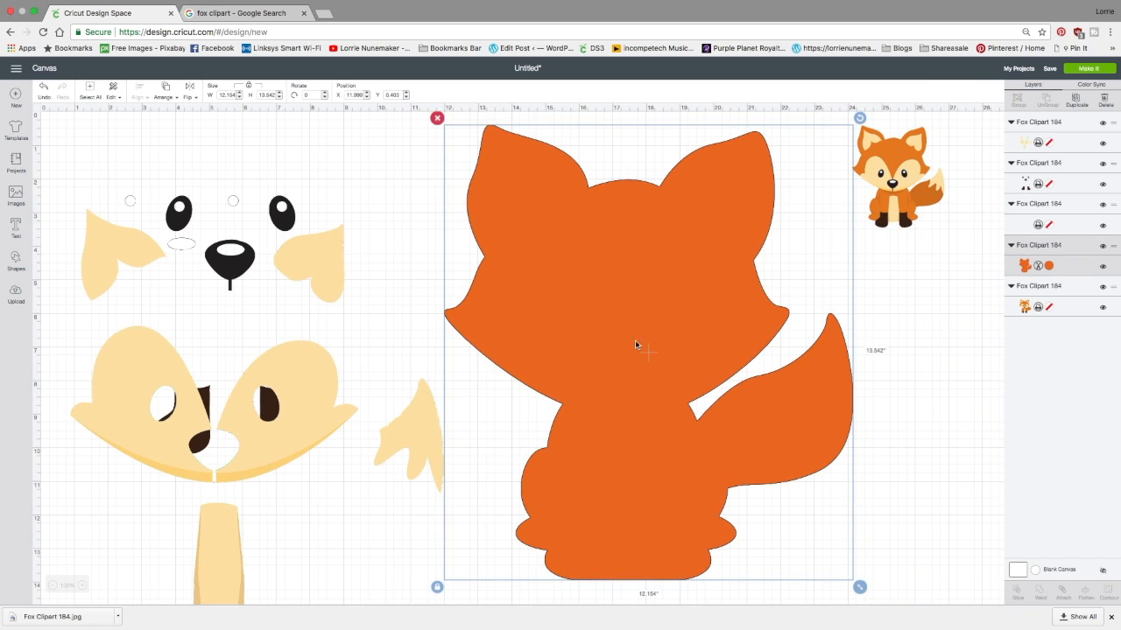
Place the cream pieces over the orange fox base, change them to a cut layer coloured Cream and realign them on the base
left_click_drag(324, 372, 726, 312)
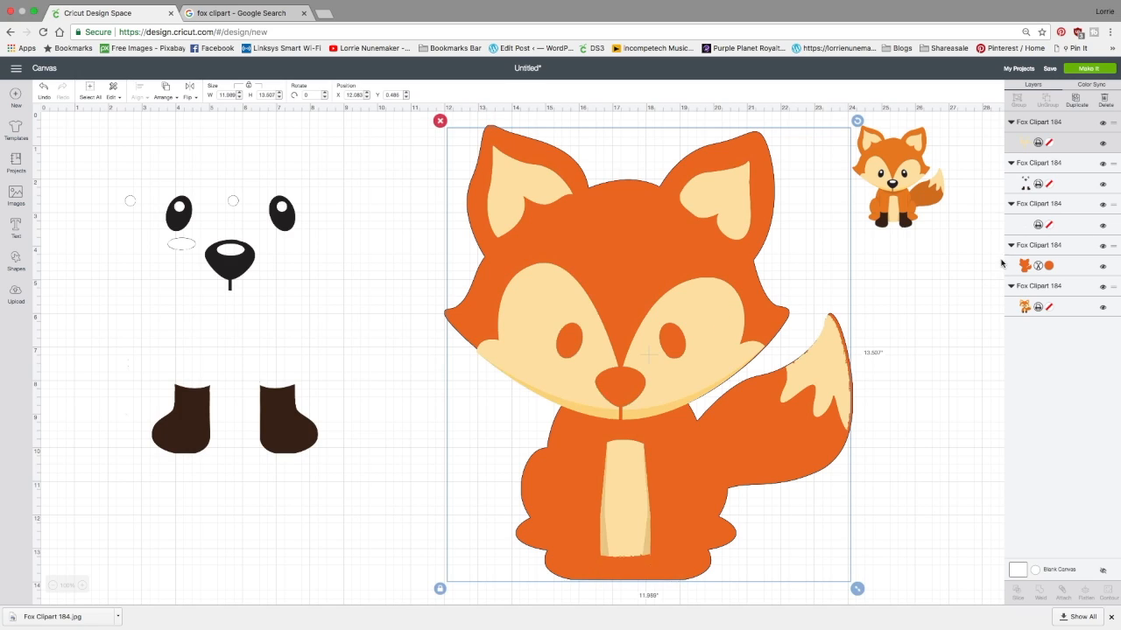
left_click(1038, 143)
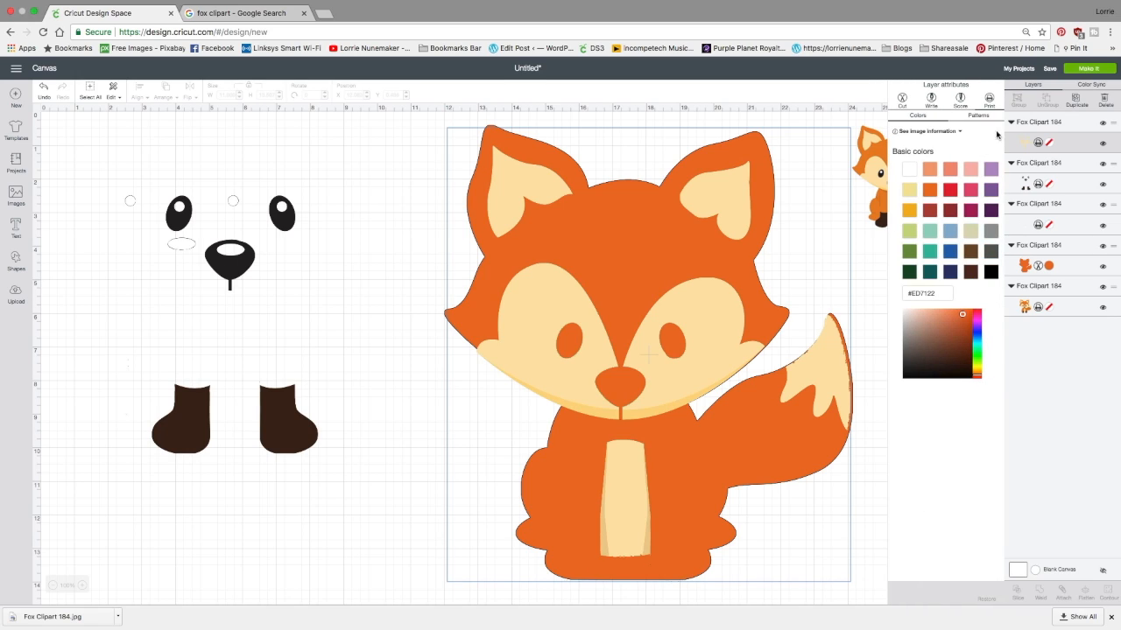
left_click(902, 99)
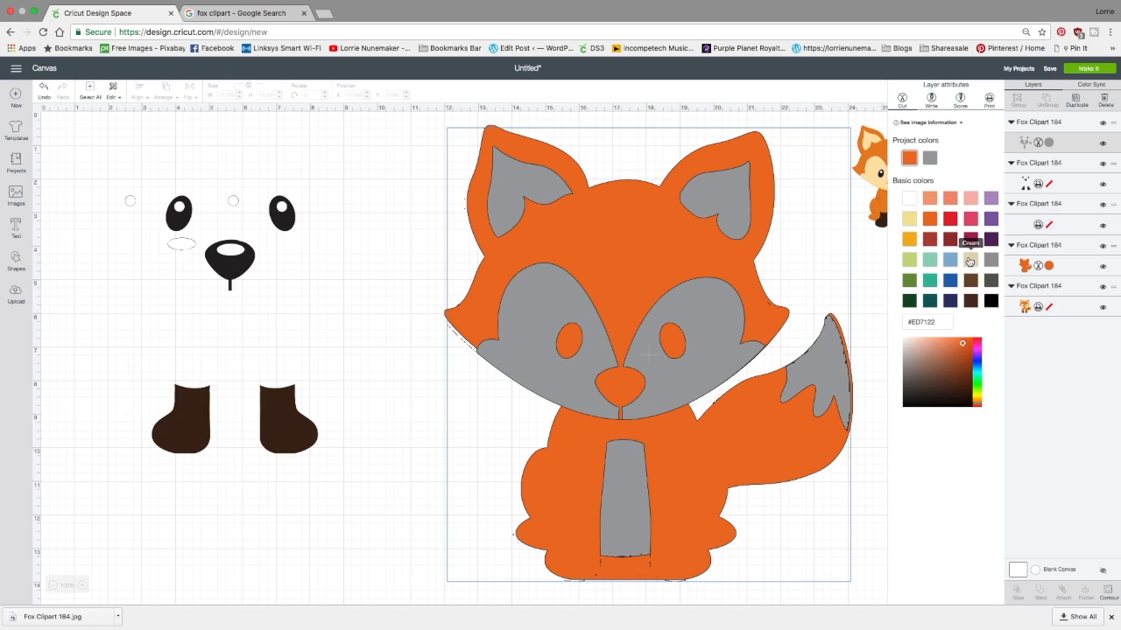
left_click(969, 261)
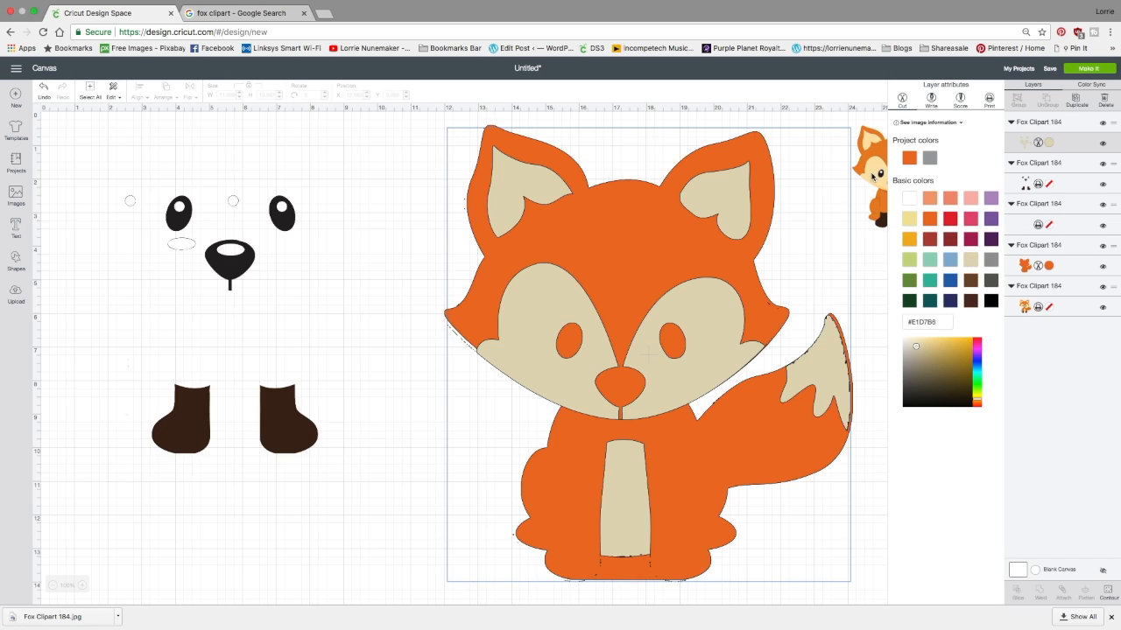
left_click(832, 266)
left_click_drag(761, 324, 484, 344)
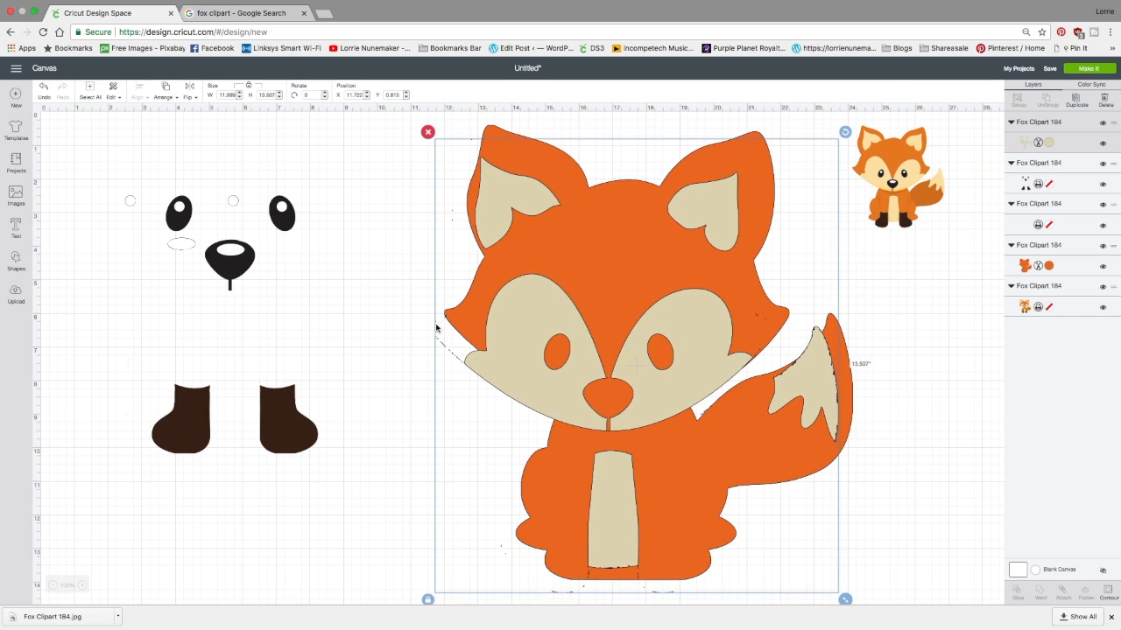
left_click_drag(668, 354, 682, 346)
Place the dark eyes, nose and feet on the fox and change them to a cut layer coloured Black
left_click_drag(289, 415, 686, 548)
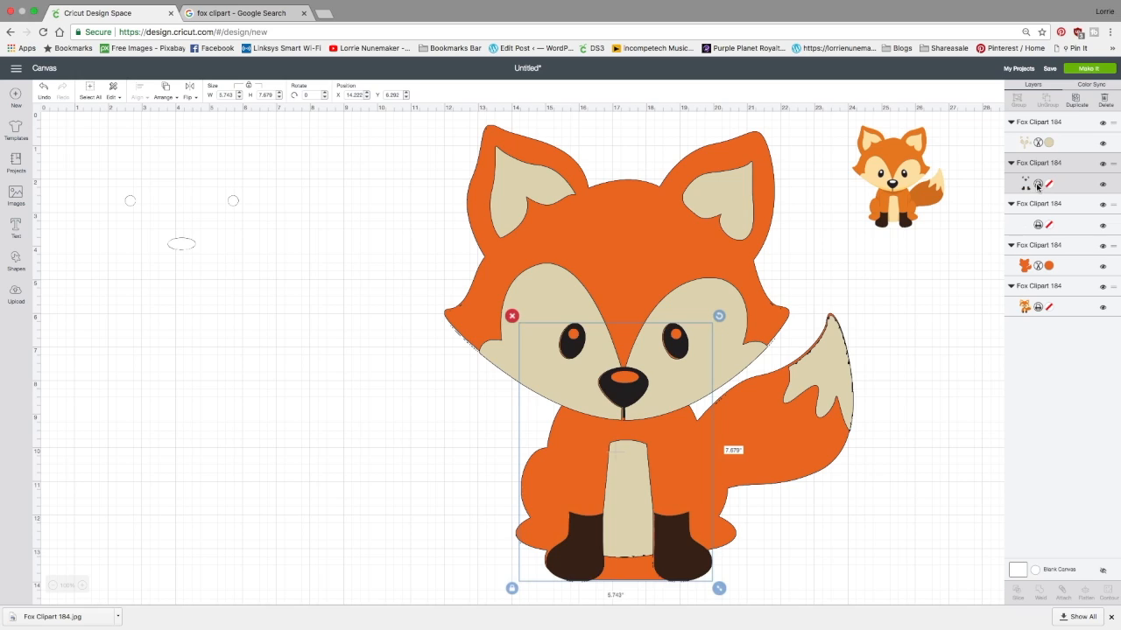
left_click(1038, 184)
left_click(902, 98)
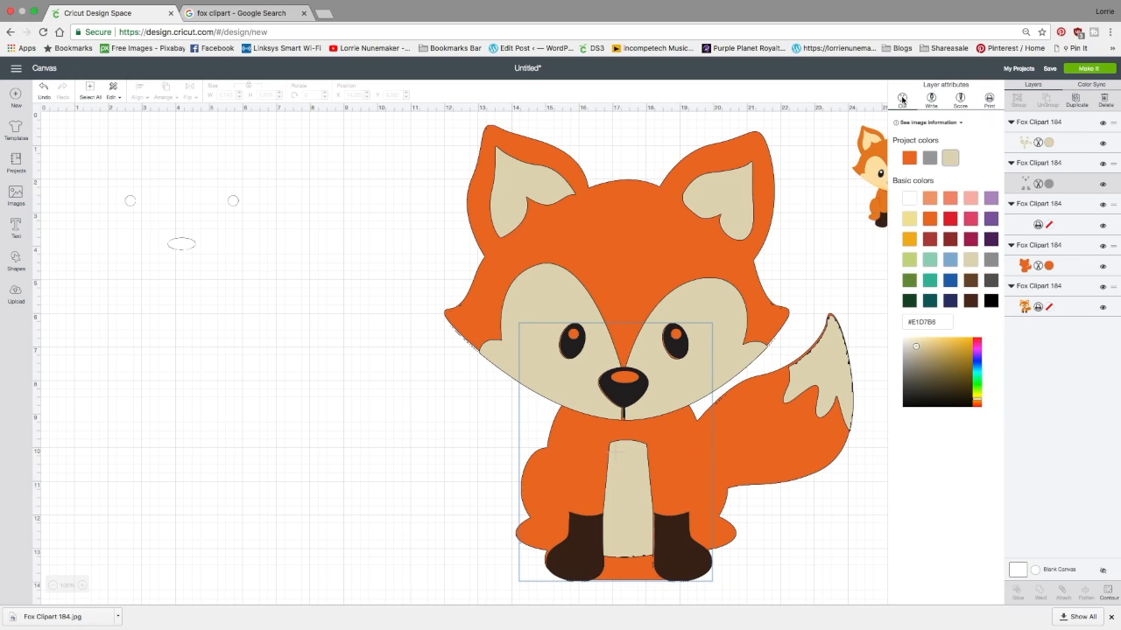
left_click(990, 302)
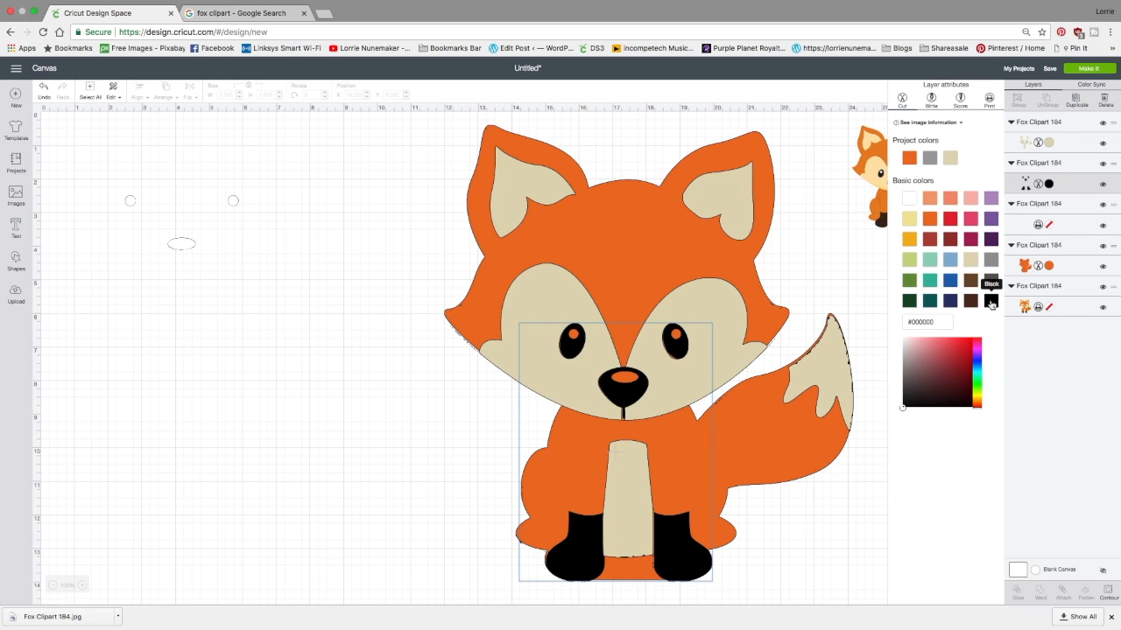
Place the eye and nose highlights on the fox and change them to a cut layer coloured White
mouse_move(212, 245)
left_mouse_down()
mouse_move(617, 375)
mouse_move(626, 391)
mouse_move(620, 379)
left_mouse_up()
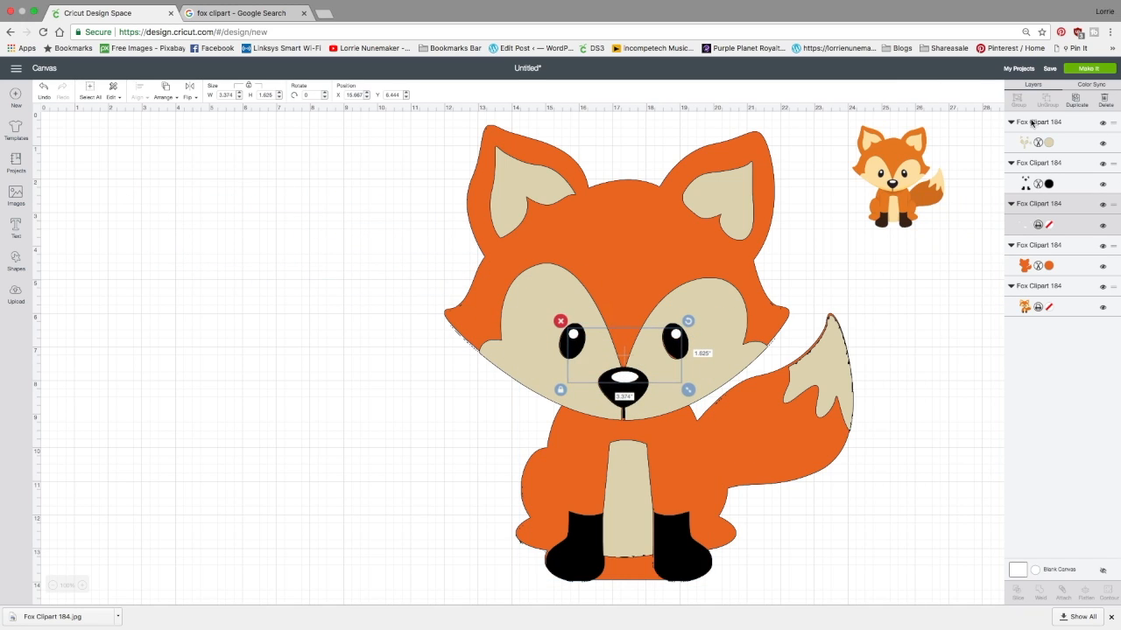
left_click(1037, 225)
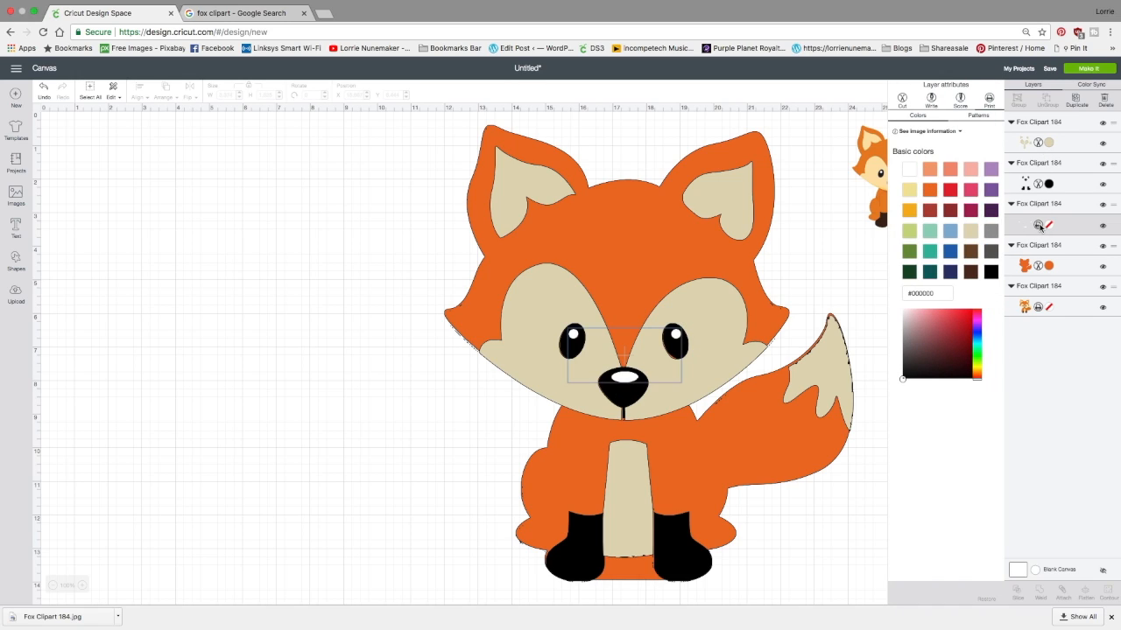
left_click(904, 109)
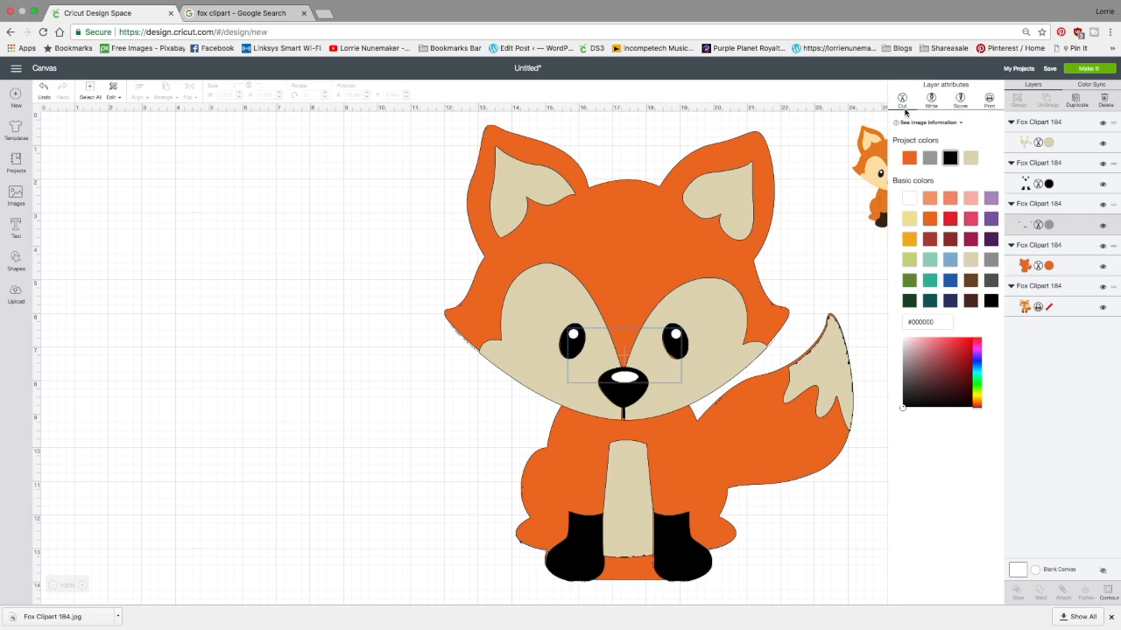
left_click(913, 202)
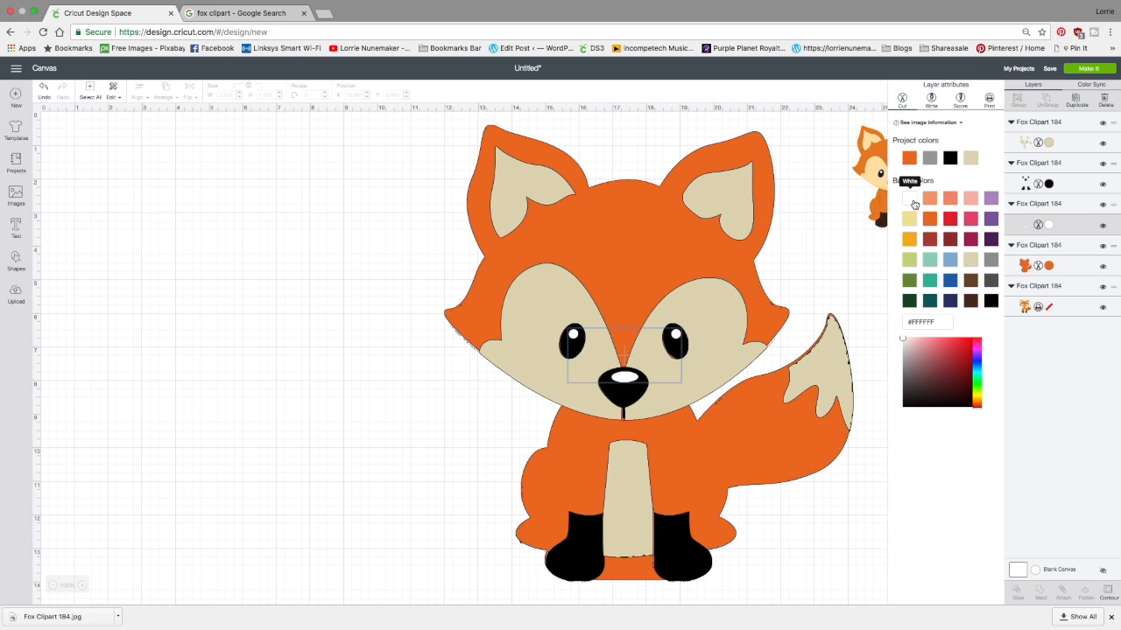
left_click(850, 221)
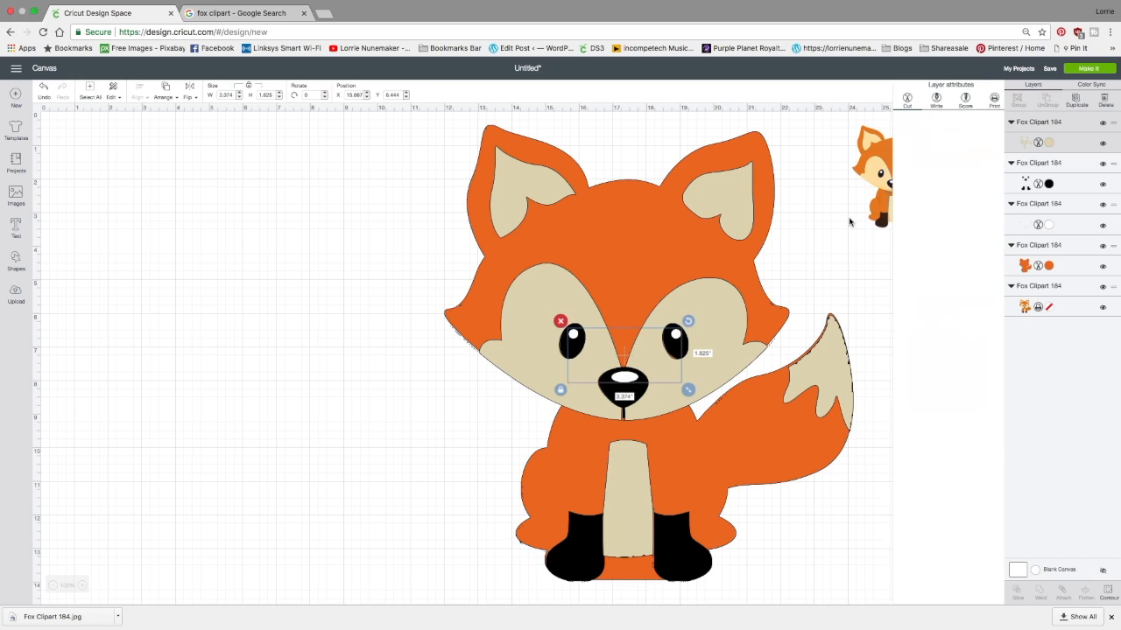
Move the small reference fox to the empty area beside the layered fox and enlarge it to about 7.9 inches wide
left_click_drag(896, 181, 198, 221)
left_click_drag(260, 279, 429, 465)
left_click_drag(337, 309, 305, 279)
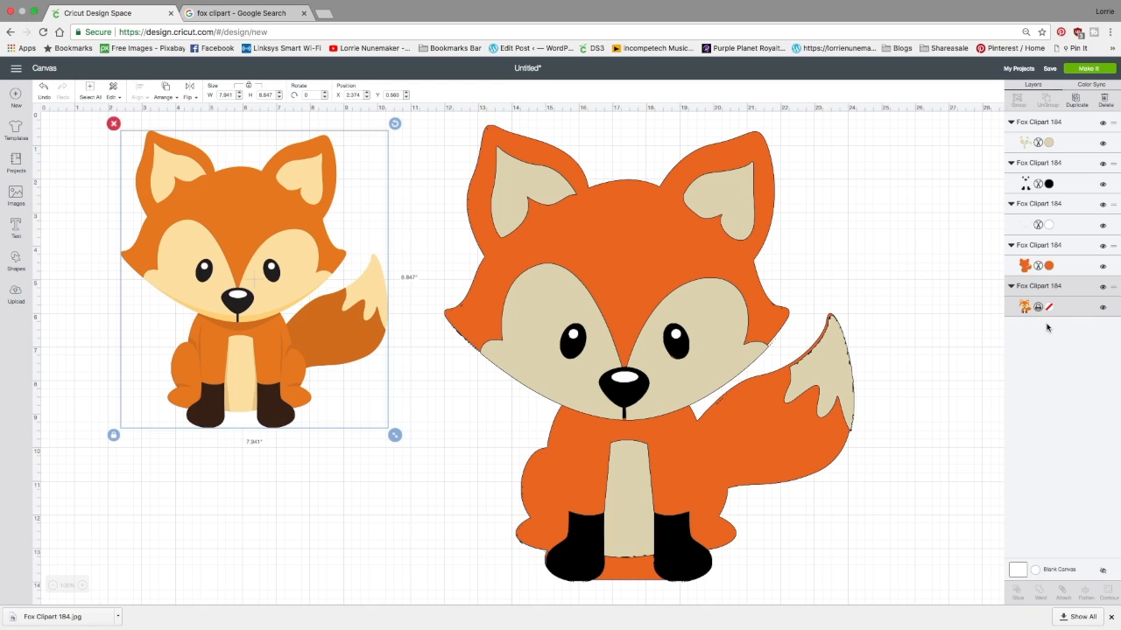
Slide the cream layer off the orange base and back into alignment, and shift the reference fox slightly on the canvas
left_click_drag(798, 342, 902, 337)
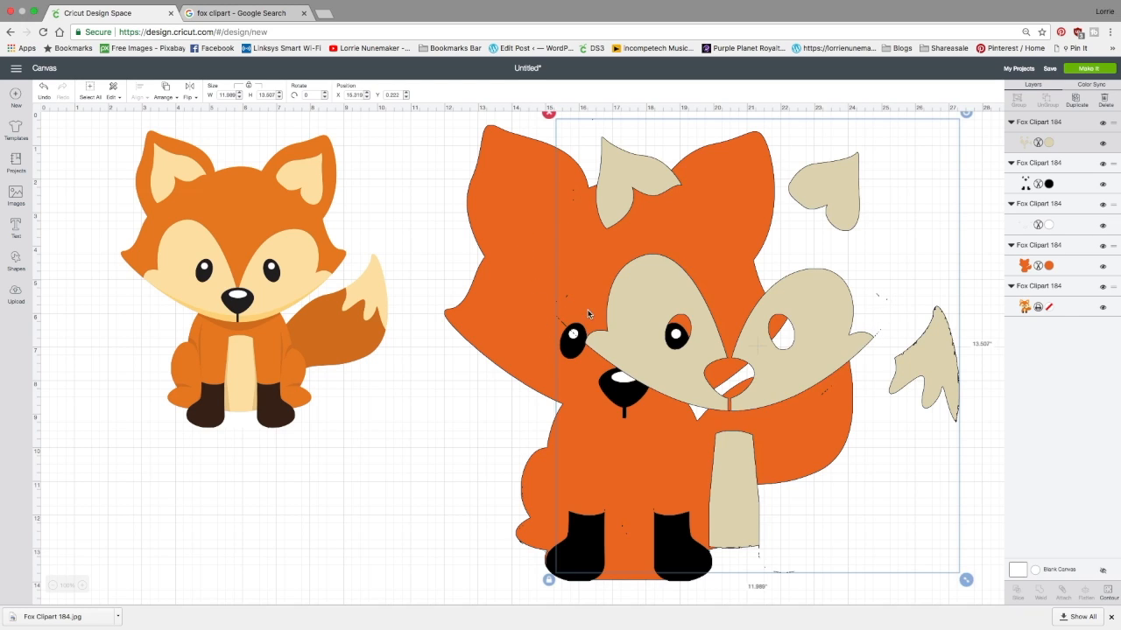
left_click_drag(661, 353, 557, 357)
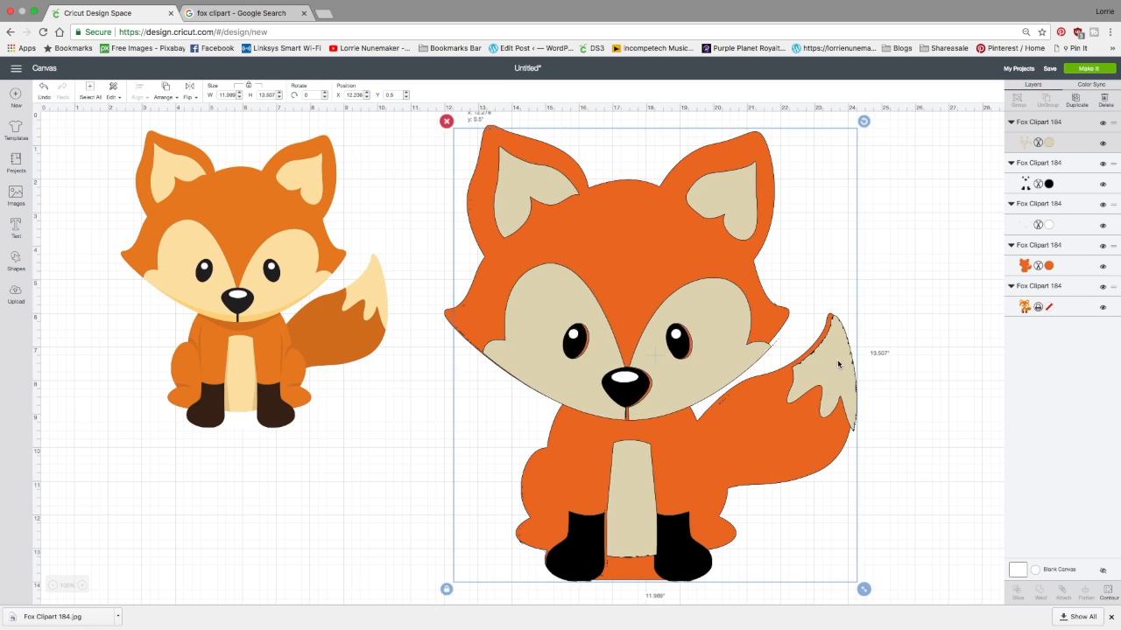
left_click_drag(835, 368, 868, 362)
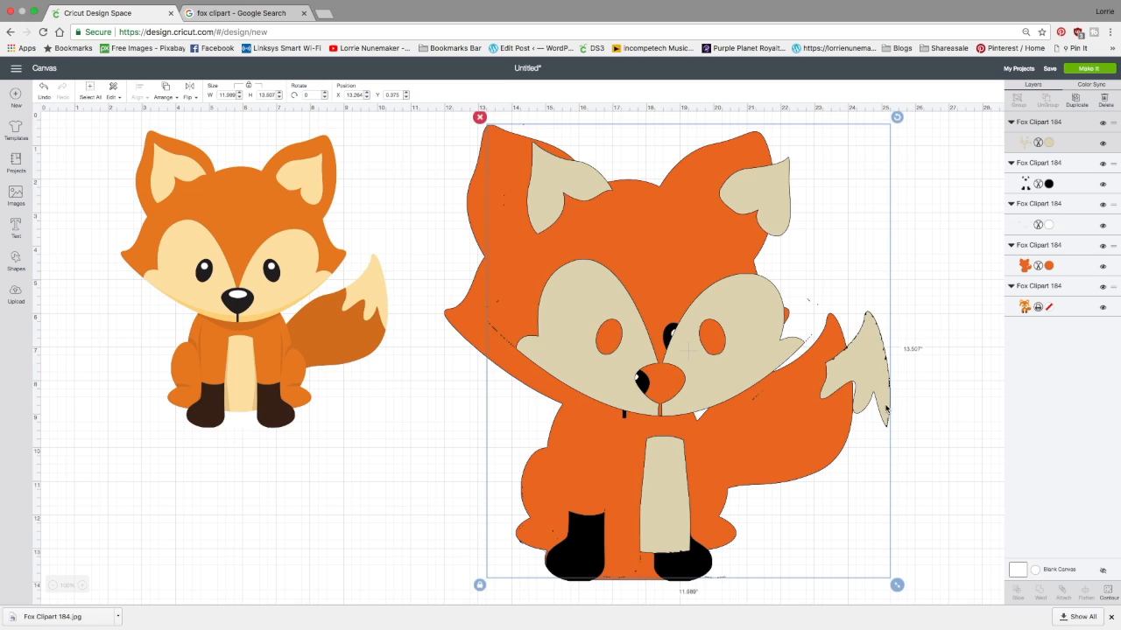
left_click_drag(731, 326, 695, 330)
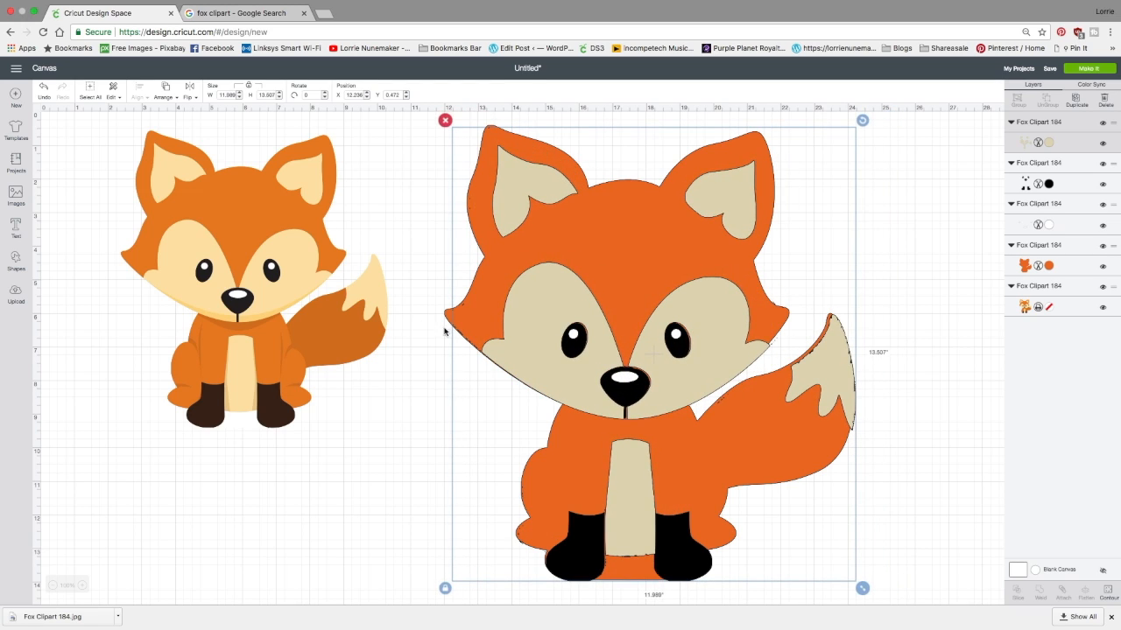
left_click_drag(251, 221, 274, 245)
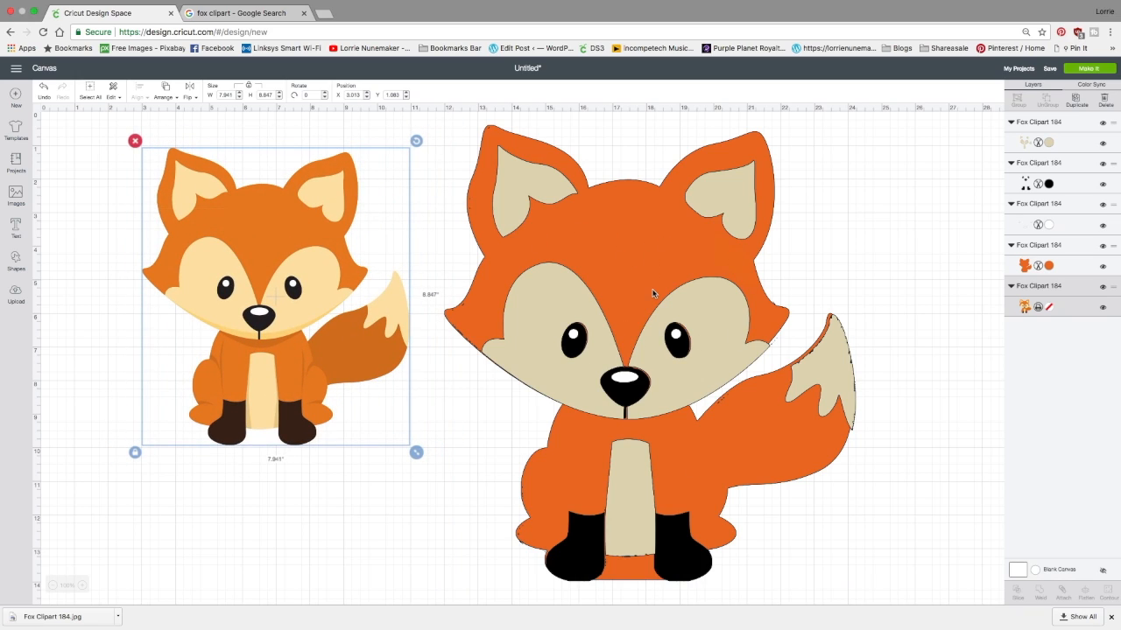